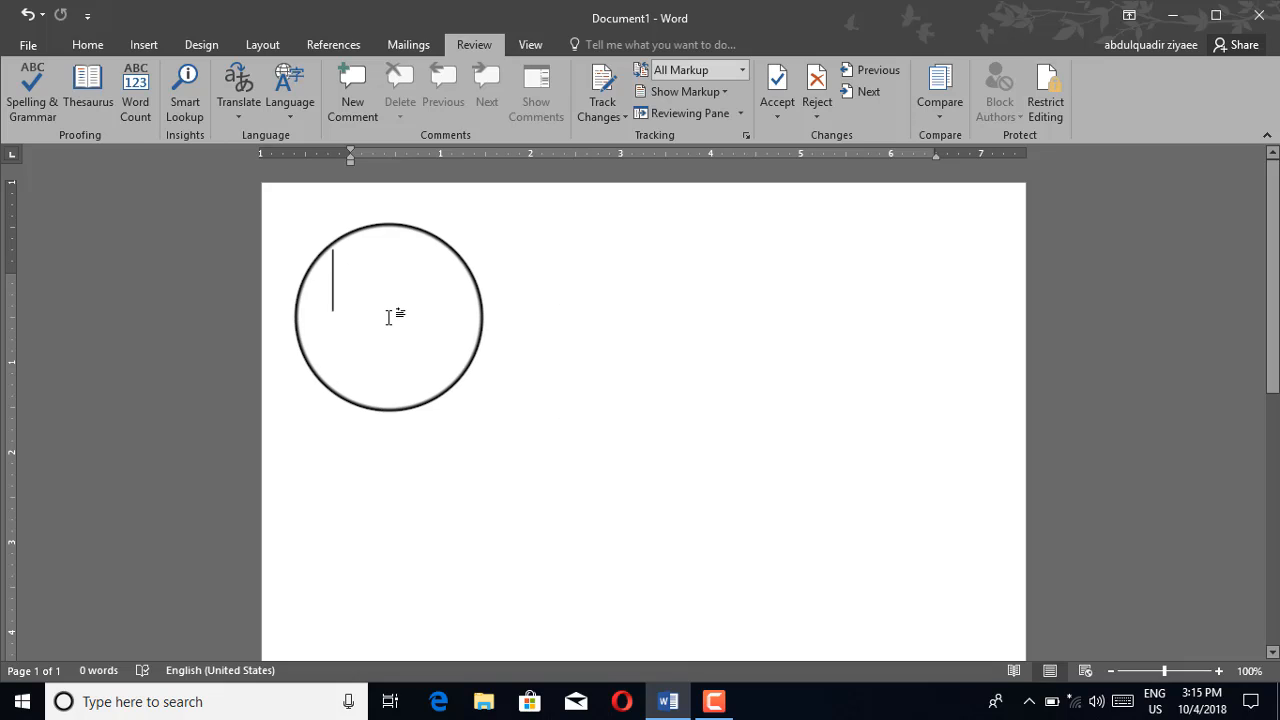
Type the misspelled word 'Boook' on the blank page, ending with a new line
{"action": "left_click", "coordinate": [510, 49]}
{"action": "left_click", "coordinate": [467, 50]}
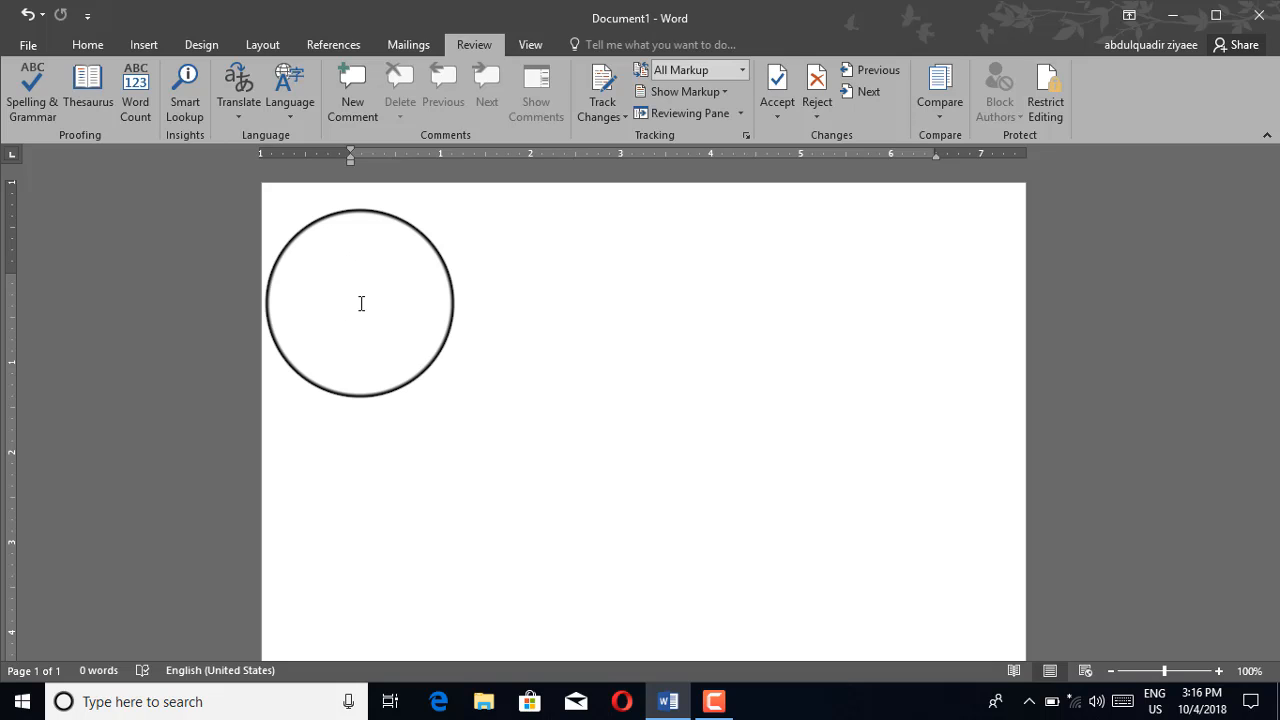
{"action": "type", "text": "boo"}
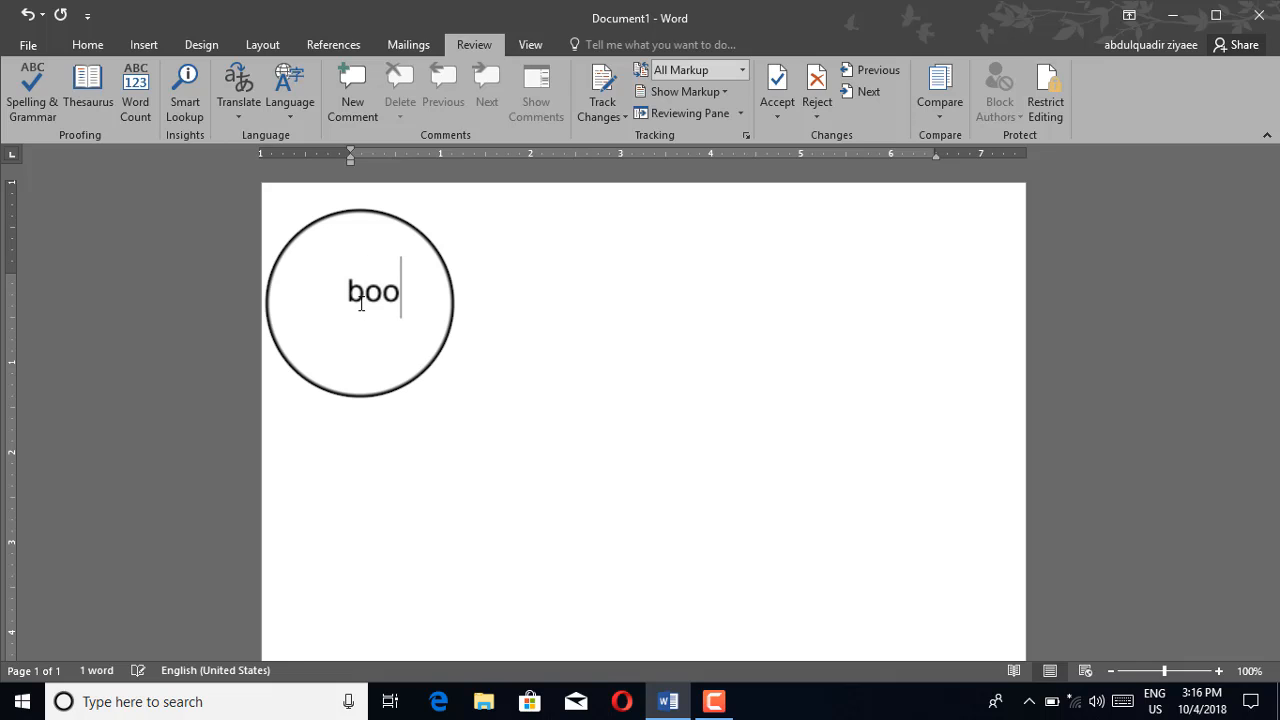
{"action": "type", "text": "ok"}
{"action": "key", "text": "Return"}
{"action": "key", "text": "BackSpace"}
{"action": "key", "text": "BackSpace"}
{"action": "key", "text": "BackSpace"}
{"action": "type", "text": "ook"}
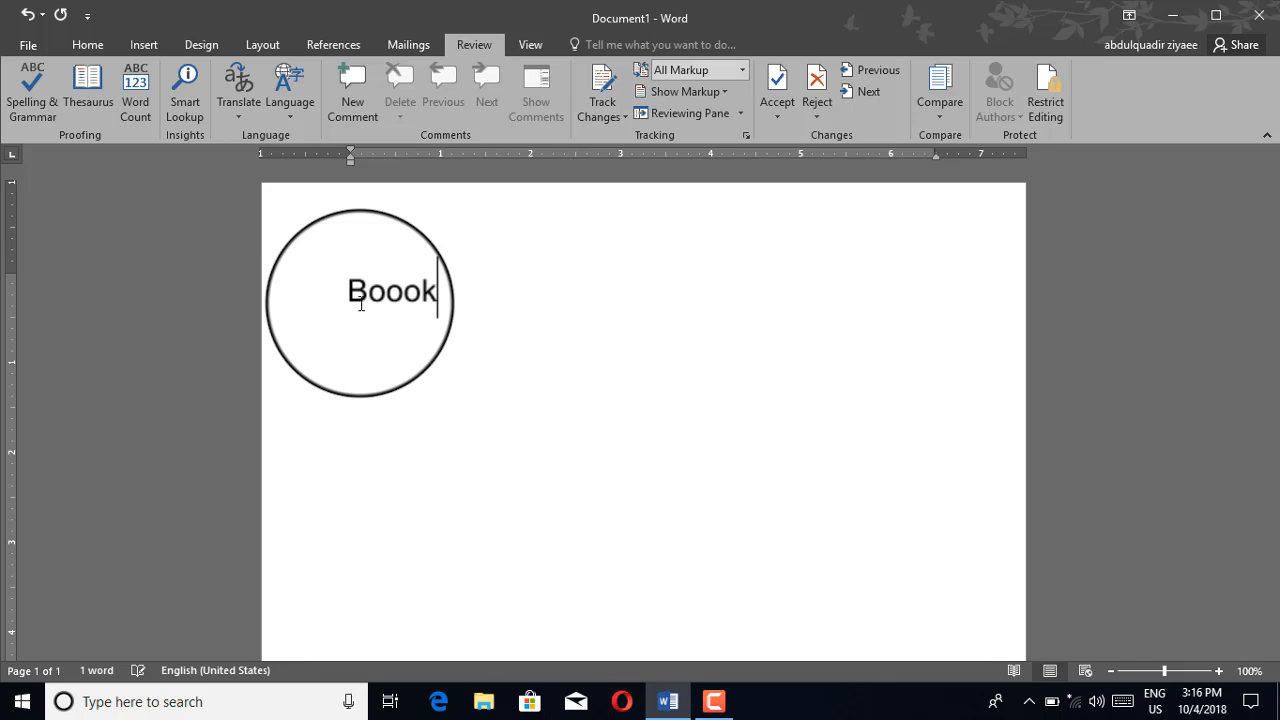
{"action": "key", "text": "Return"}
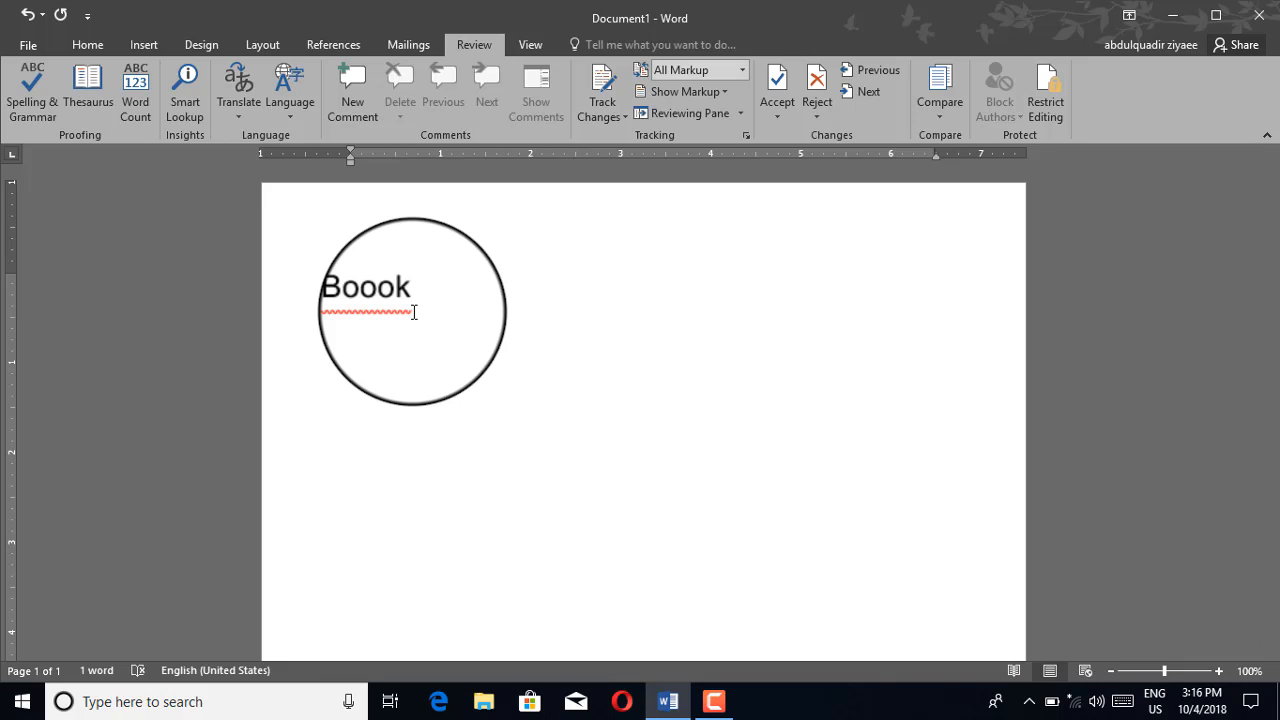
Spell-check all text, changing 'Boook' to the suggestion 'Book', and finish the check
{"action": "key", "text": "ctrl+a"}
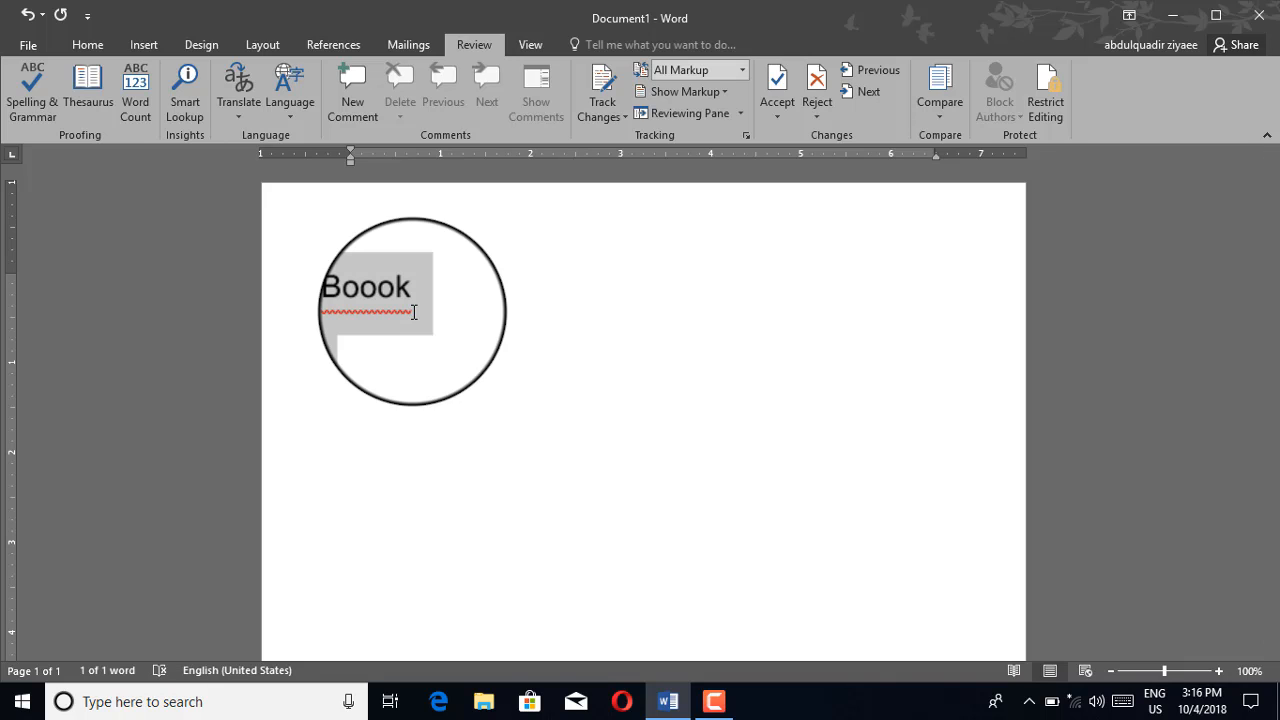
{"action": "left_click", "coordinate": [45, 96]}
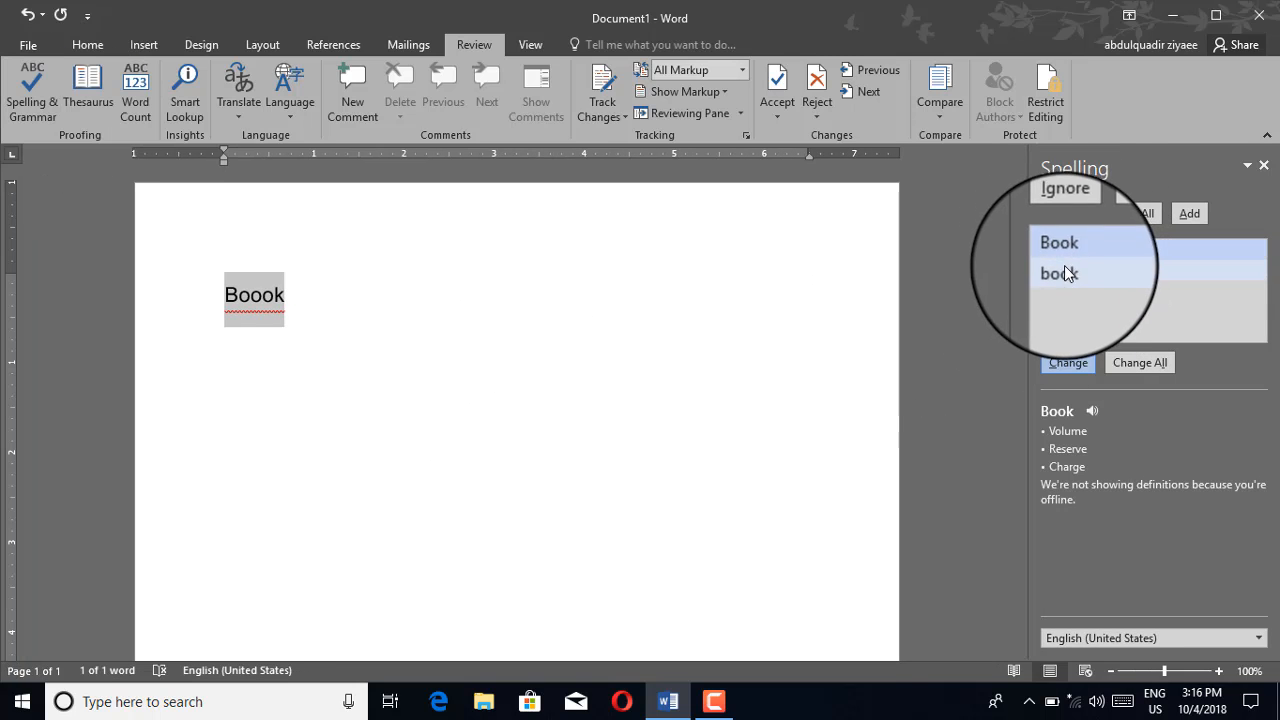
{"action": "left_click", "coordinate": [1065, 363]}
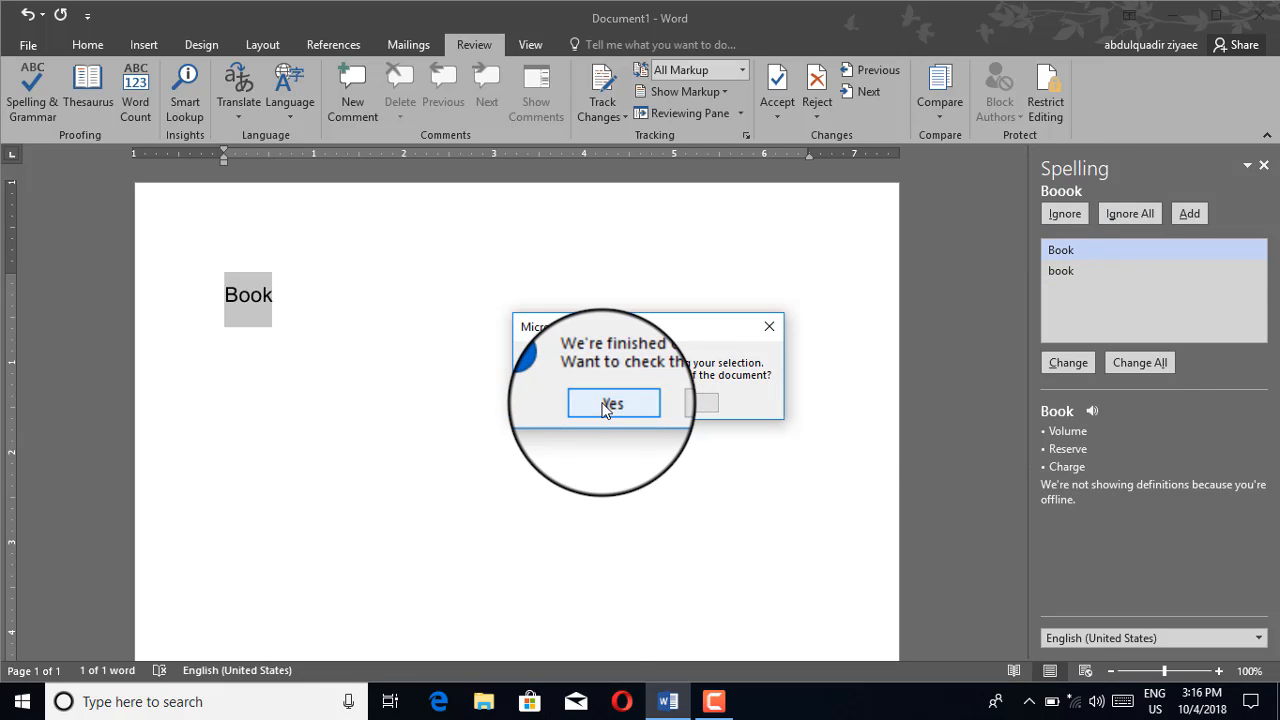
{"action": "left_click", "coordinate": [604, 404]}
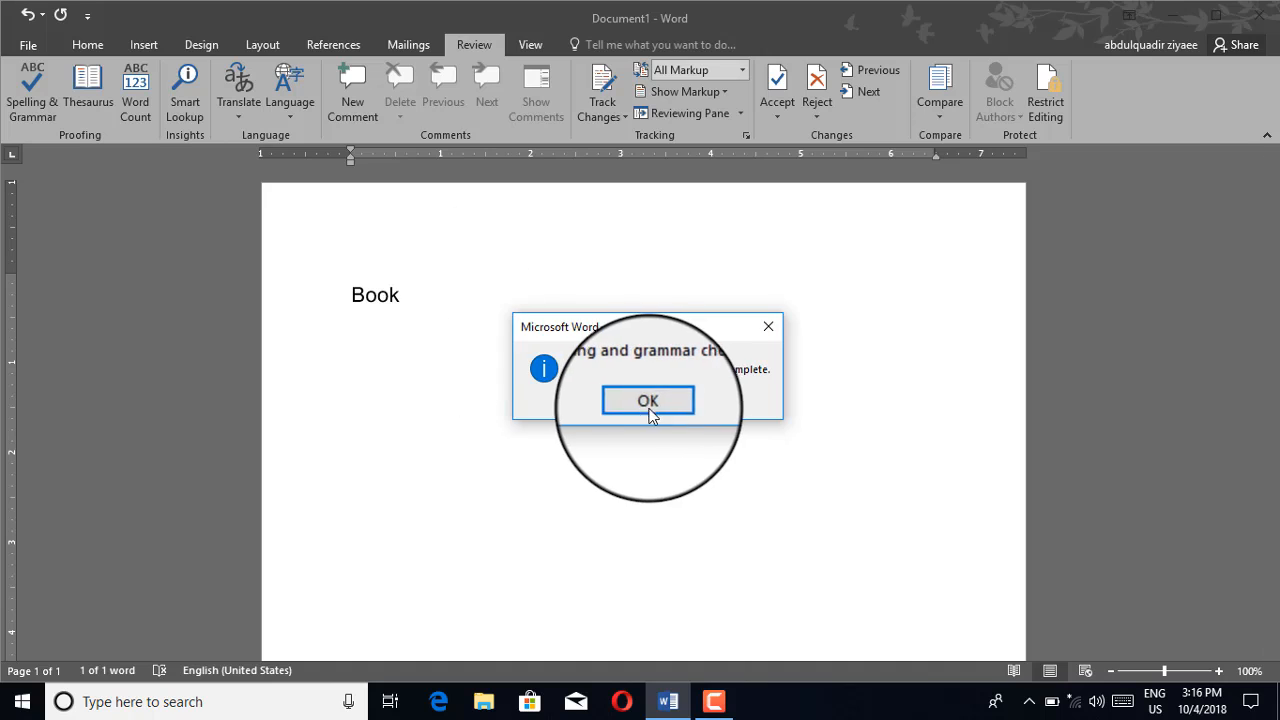
{"action": "left_click", "coordinate": [645, 404]}
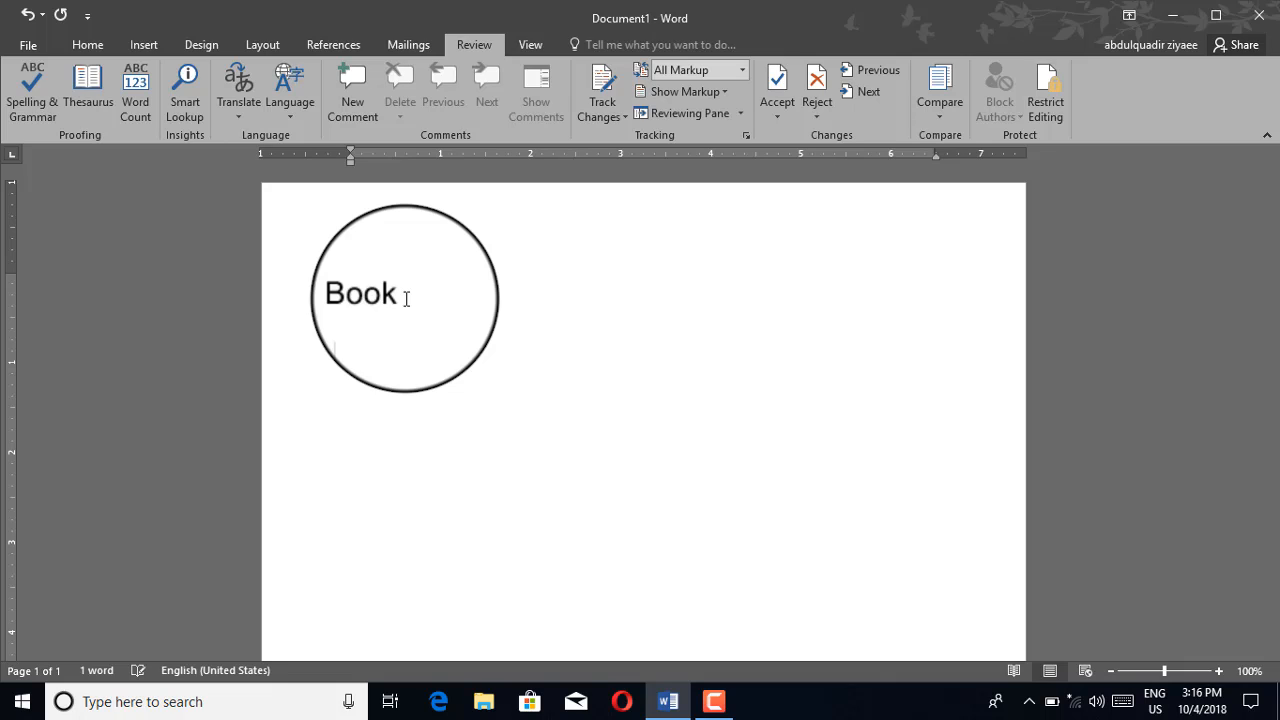
Type a second word on the next line and spell-check it, changing 'Boyes' to 'Boys'
{"action": "type", "text": "boves"}
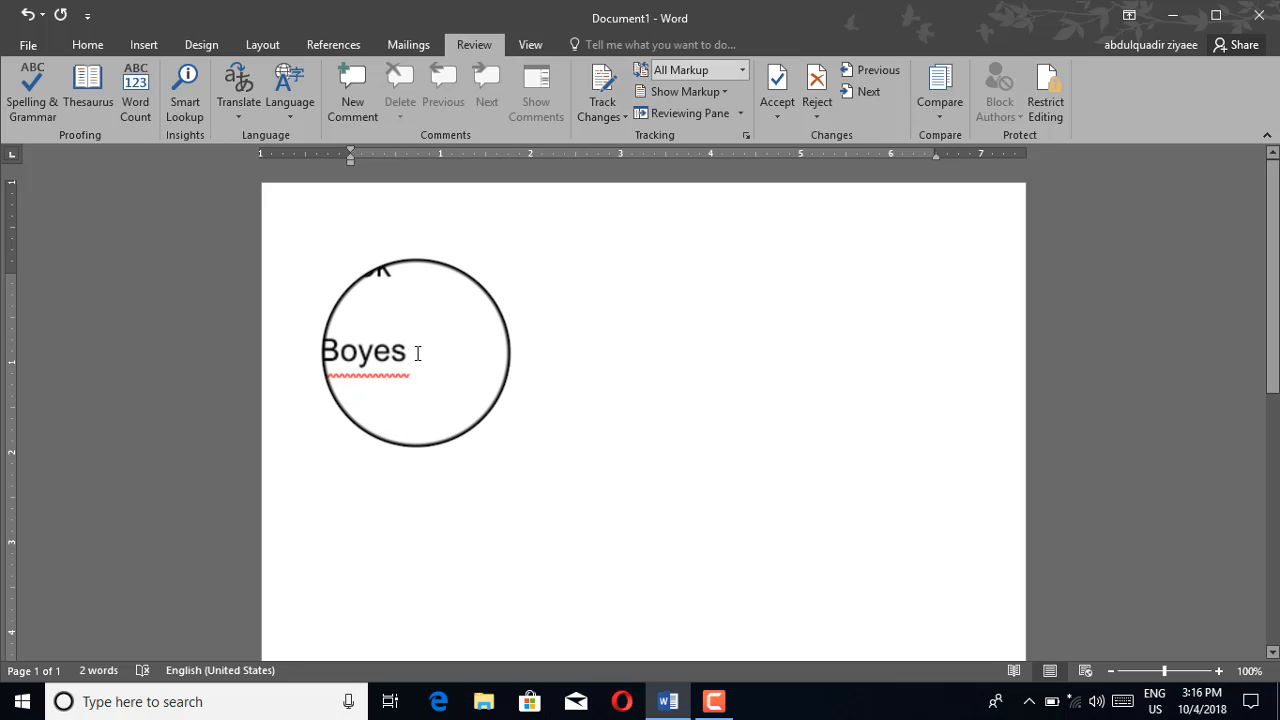
{"action": "key", "text": "ctrl+a"}
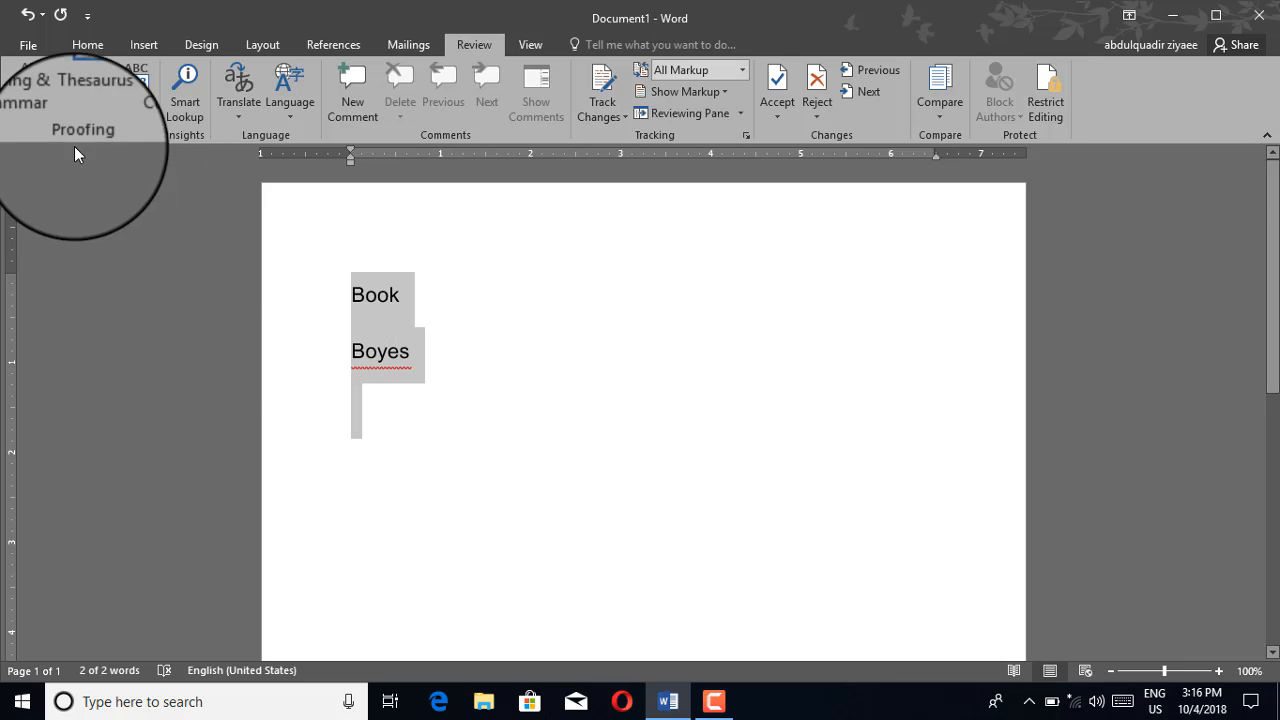
{"action": "left_click", "coordinate": [37, 98]}
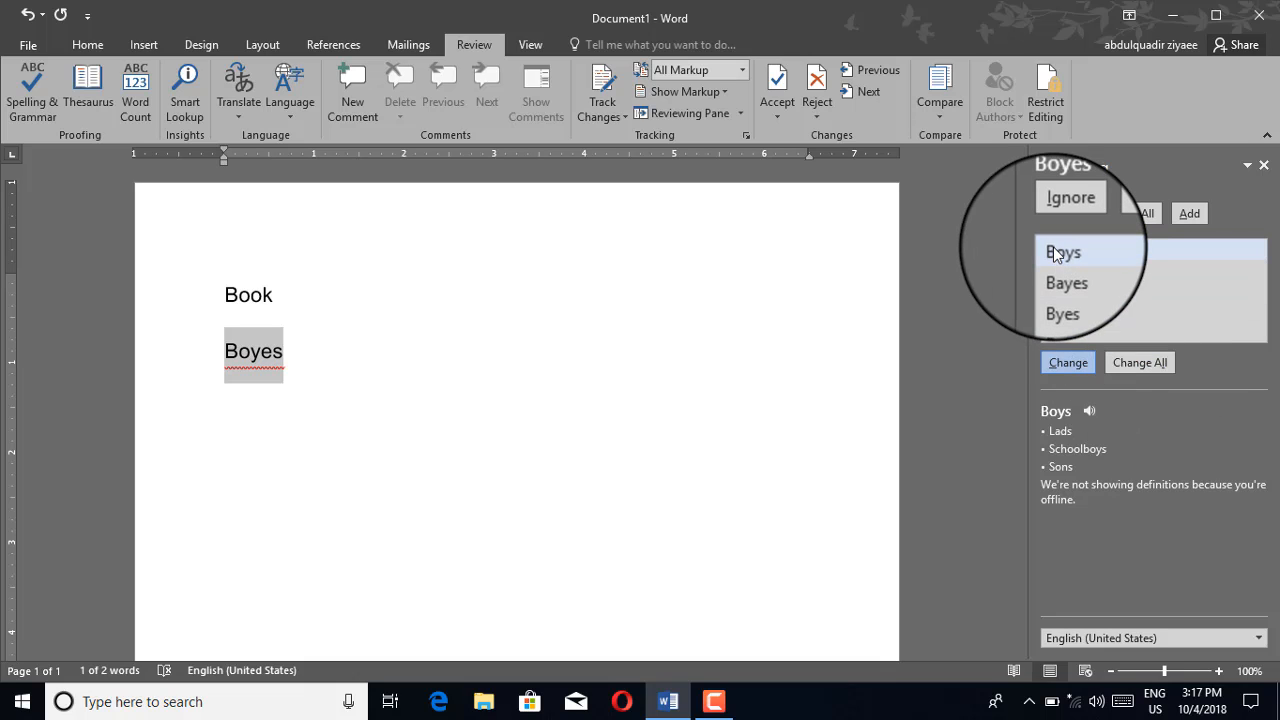
{"action": "left_click", "coordinate": [1066, 366]}
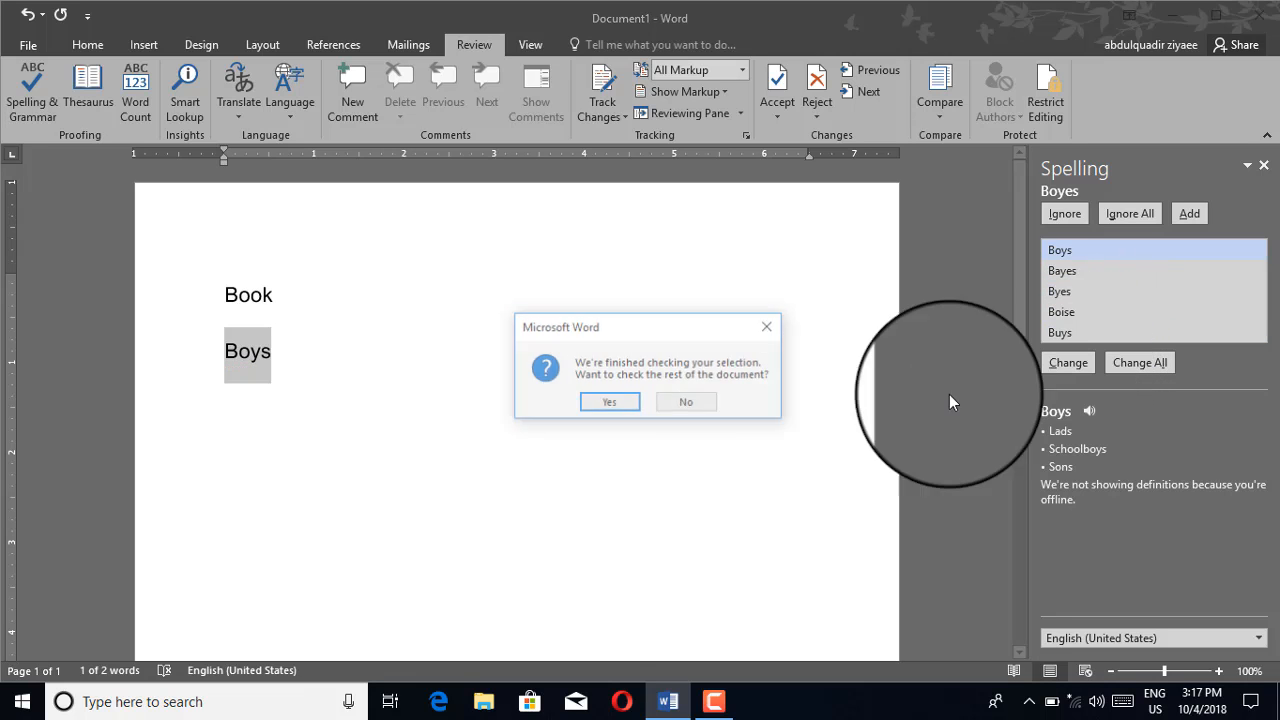
{"action": "left_click", "coordinate": [600, 404]}
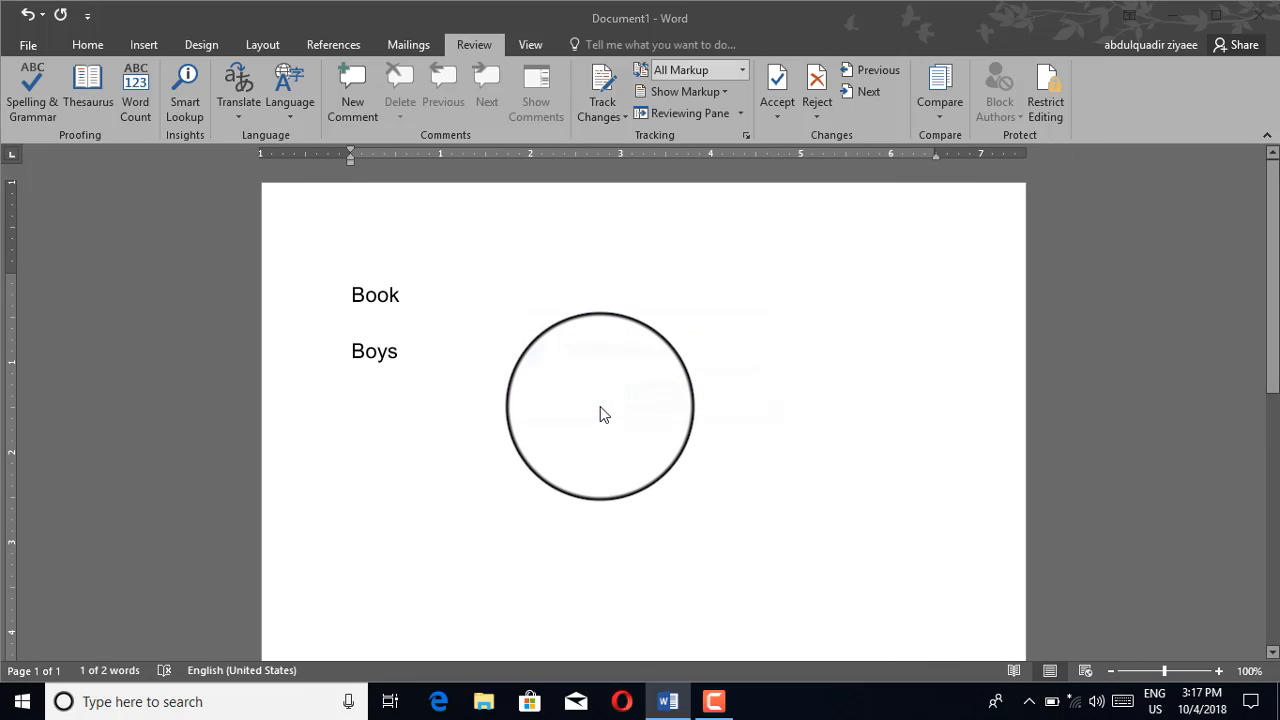
{"action": "left_click", "coordinate": [663, 402]}
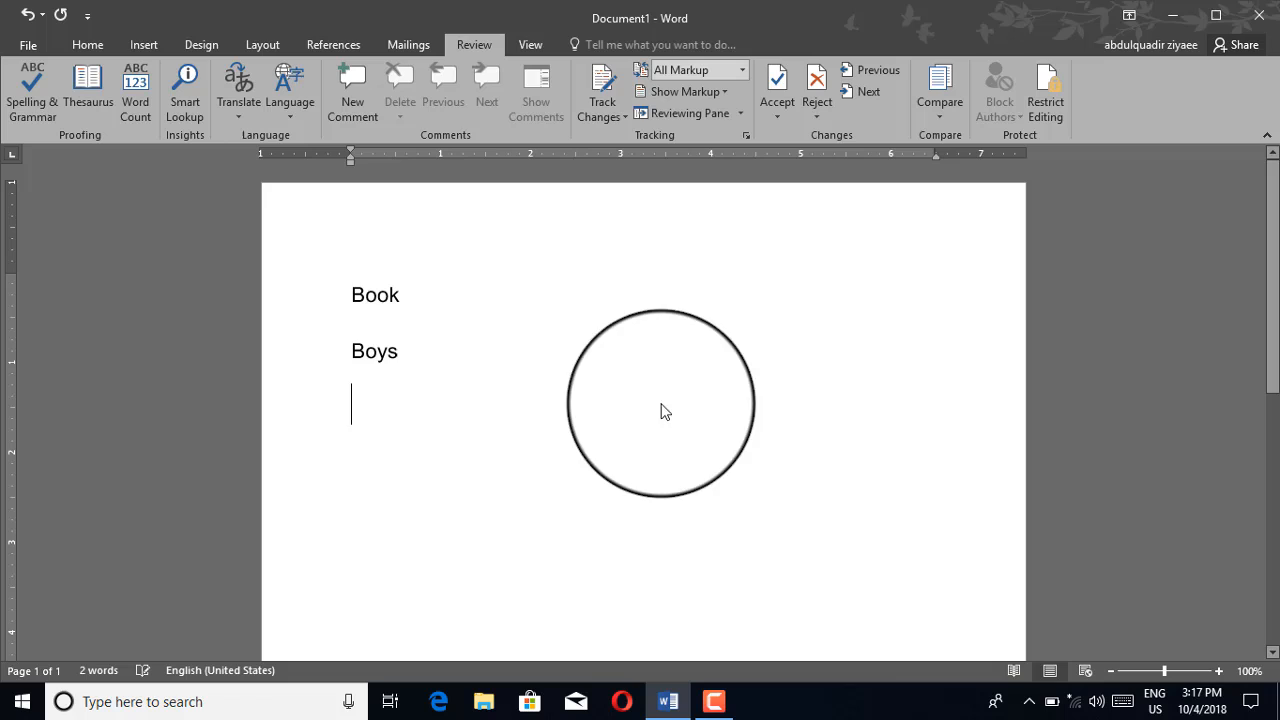
Erase 'Boys' and 'Book' and type the misspelled 'Boook' in their place
{"action": "left_click", "coordinate": [397, 364]}
{"action": "key", "text": "BackSpace"}
{"action": "key", "text": "BackSpace"}
{"action": "key", "text": "BackSpace"}
{"action": "key", "text": "BackSpace"}
{"action": "key", "text": "BackSpace"}
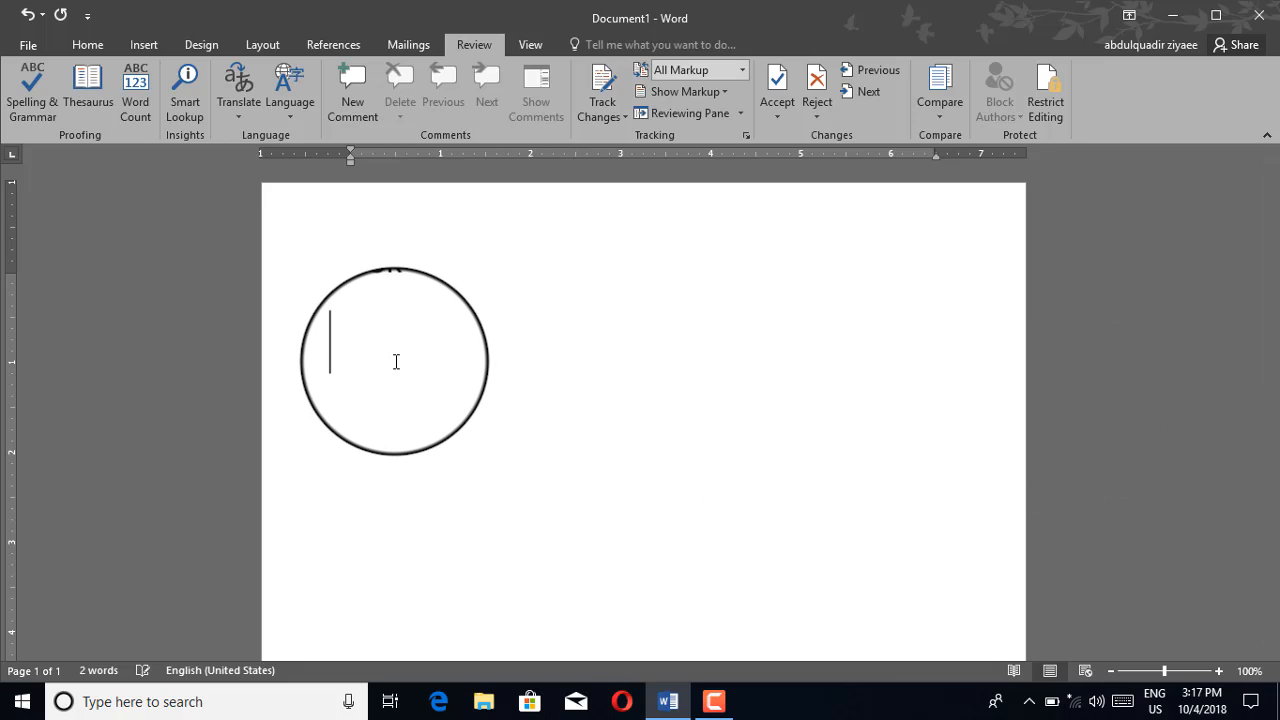
{"action": "key", "text": "BackSpace"}
{"action": "key", "text": "BackSpace"}
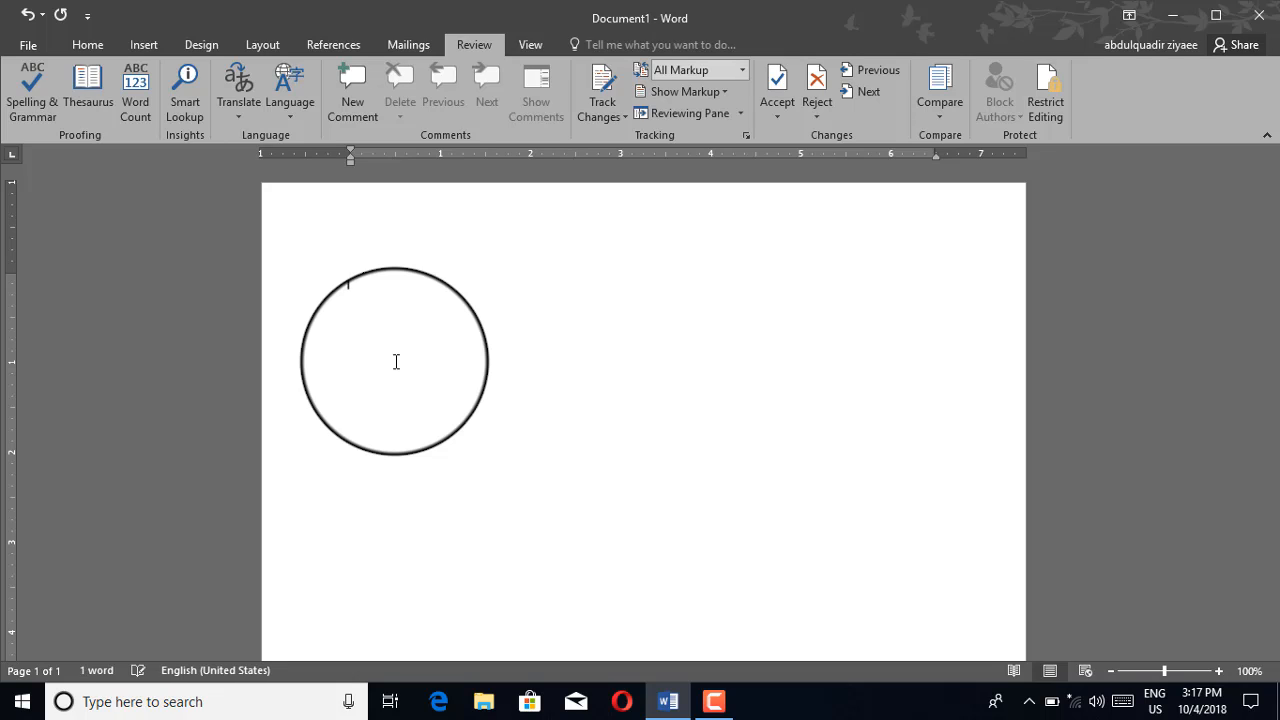
{"action": "type", "text": "te"}
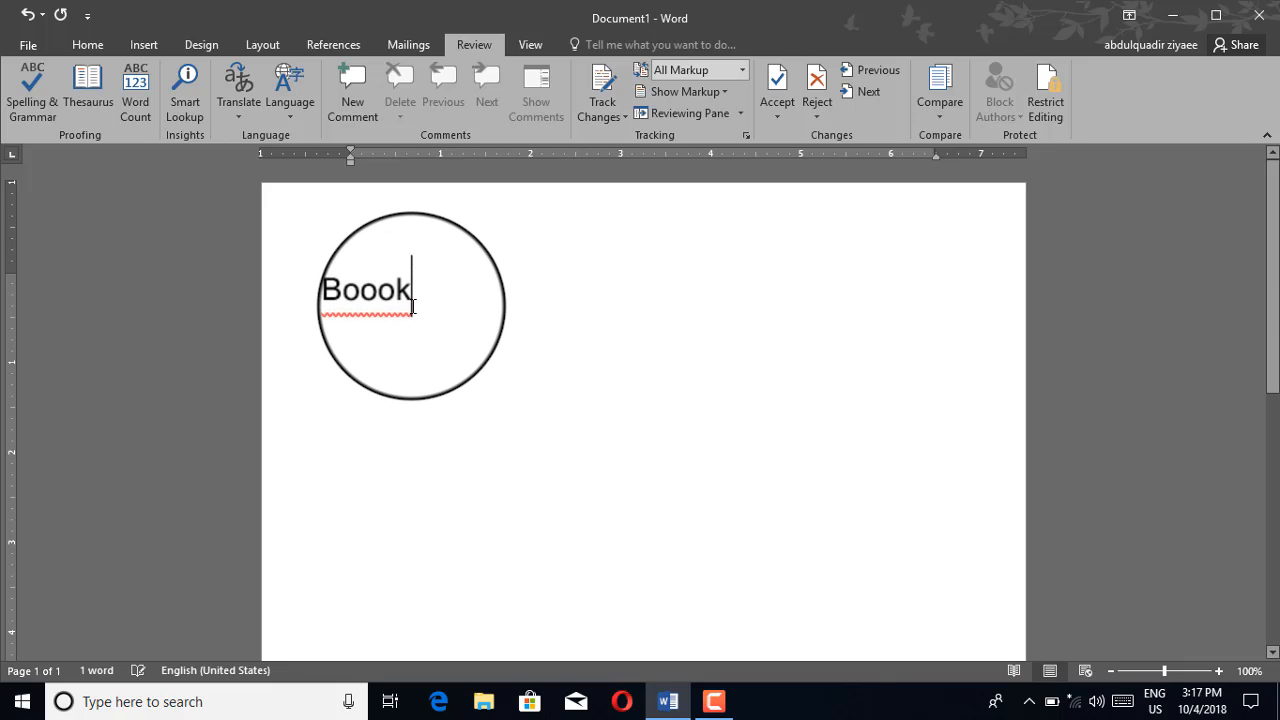
Correct the red-underlined 'Boook' to 'Book' using its right-click spelling suggestion
{"action": "right_click", "coordinate": [411, 312]}
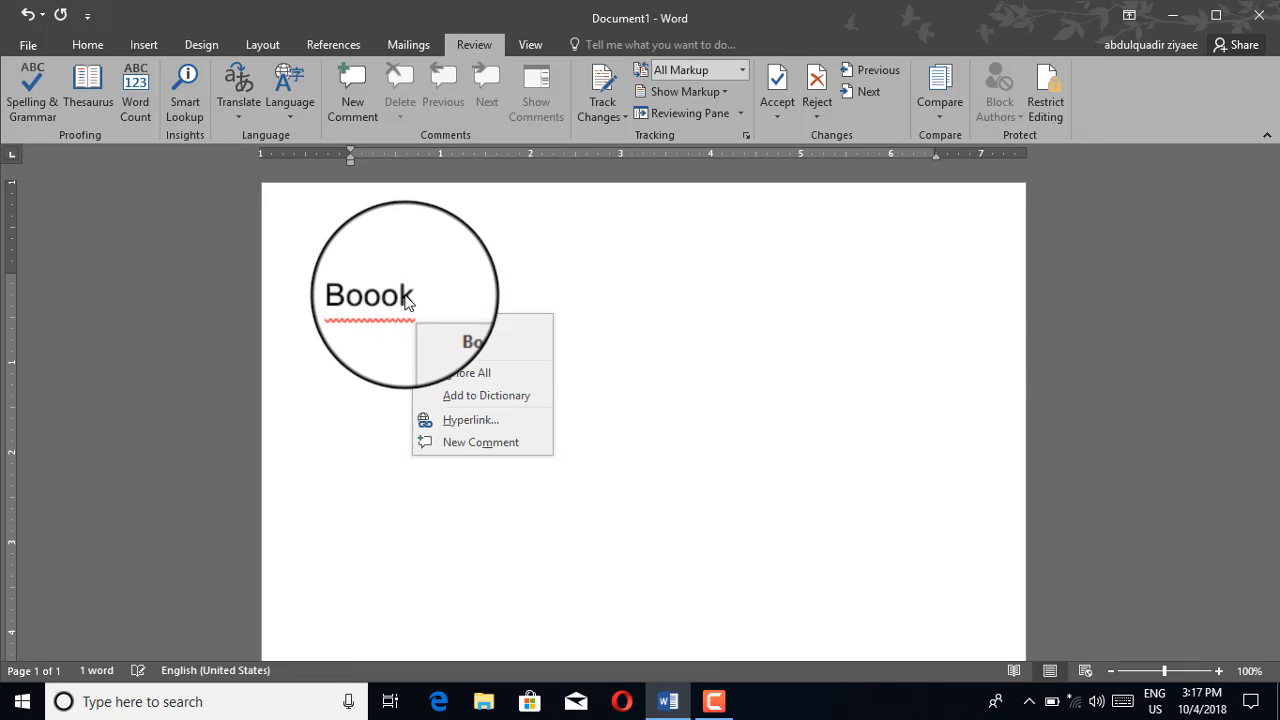
{"action": "left_click", "coordinate": [413, 300]}
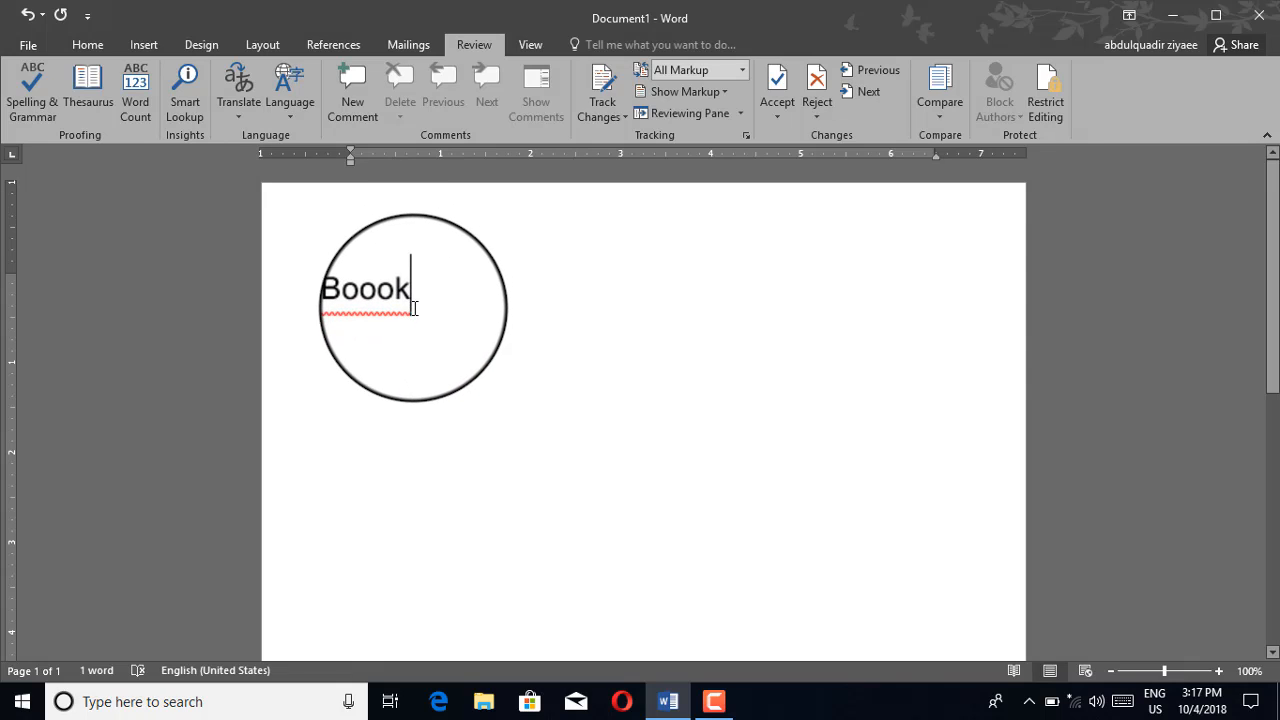
{"action": "right_click", "coordinate": [412, 308]}
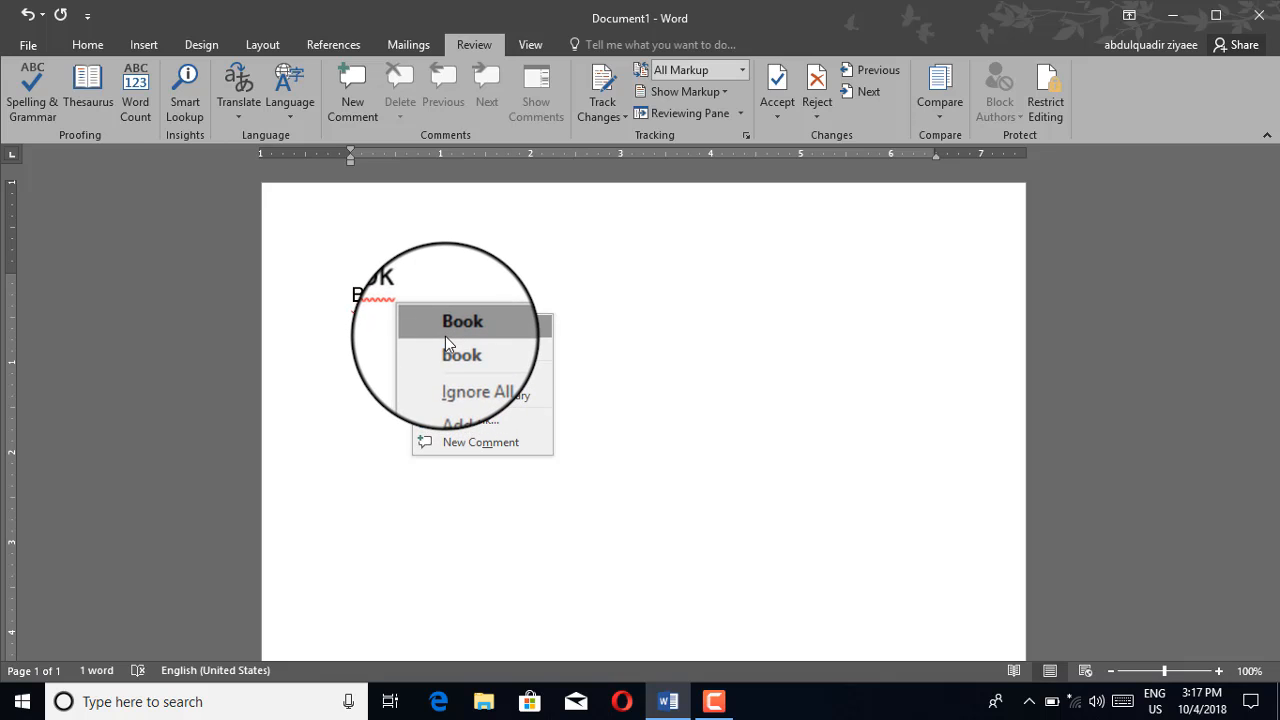
{"action": "left_click", "coordinate": [445, 336]}
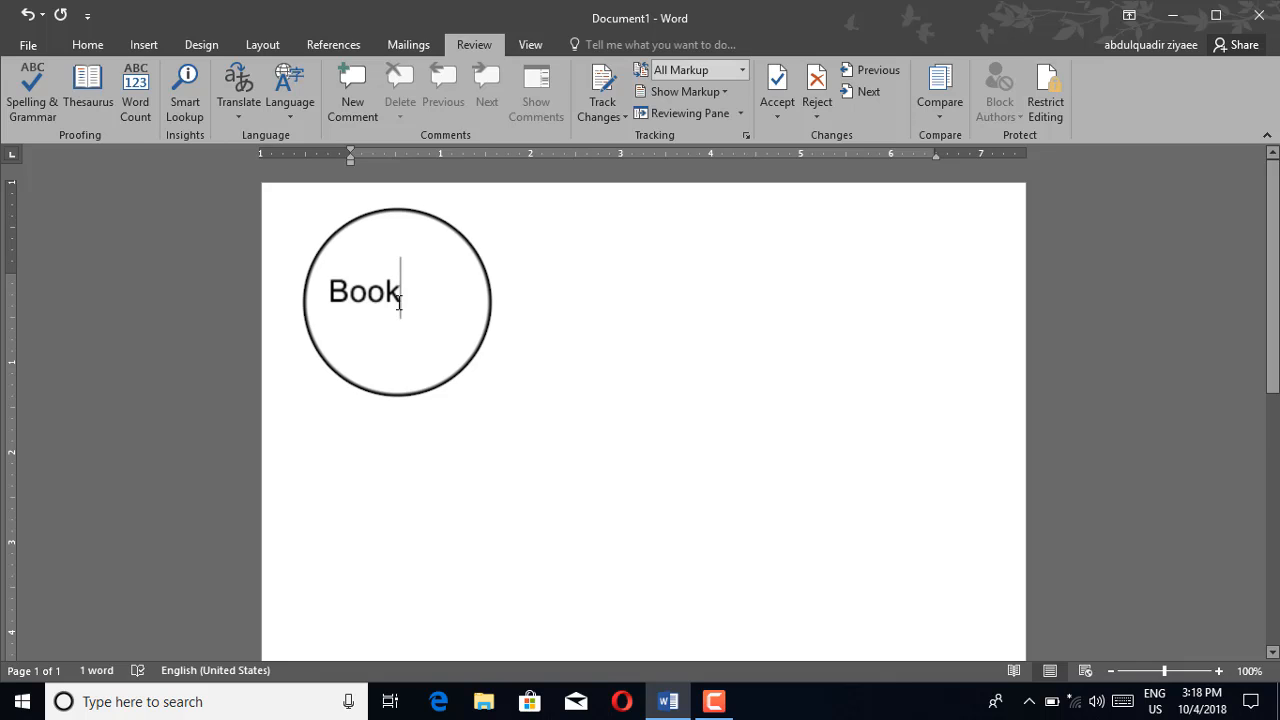
Add 'This is my ' before 'Book' and select all the text
{"action": "left_click", "coordinate": [352, 305]}
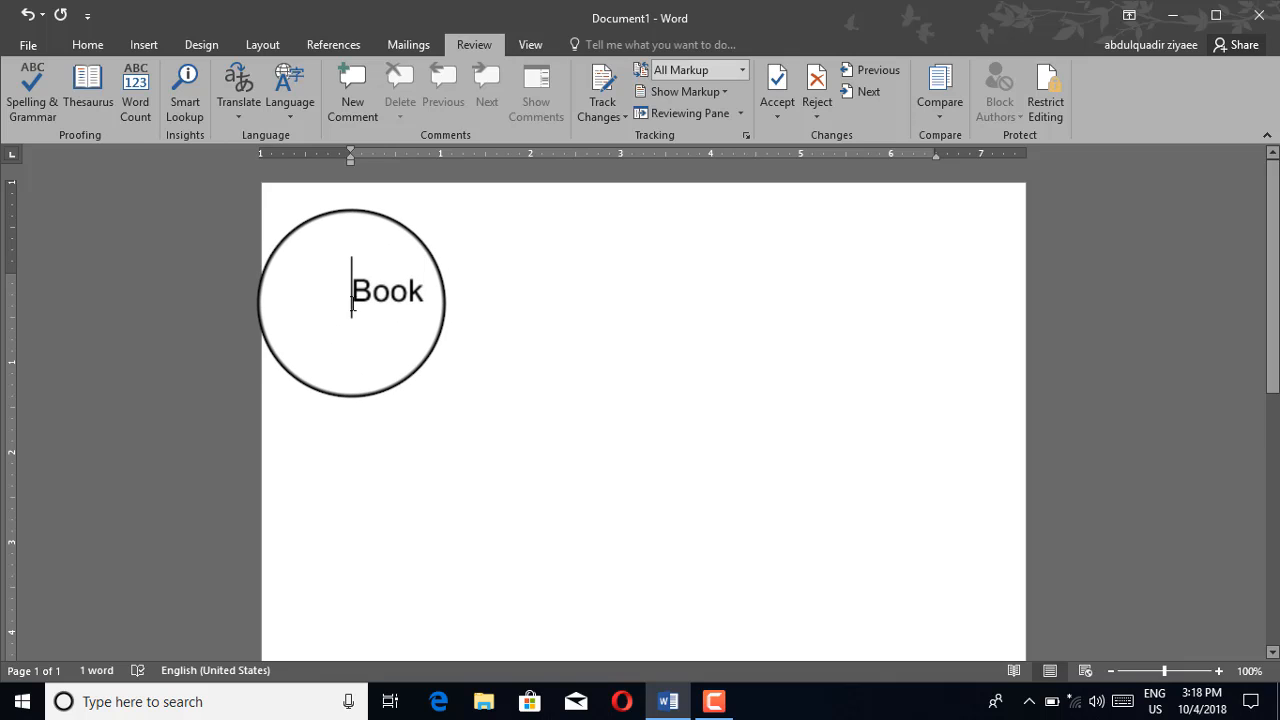
{"action": "type", "text": "this "}
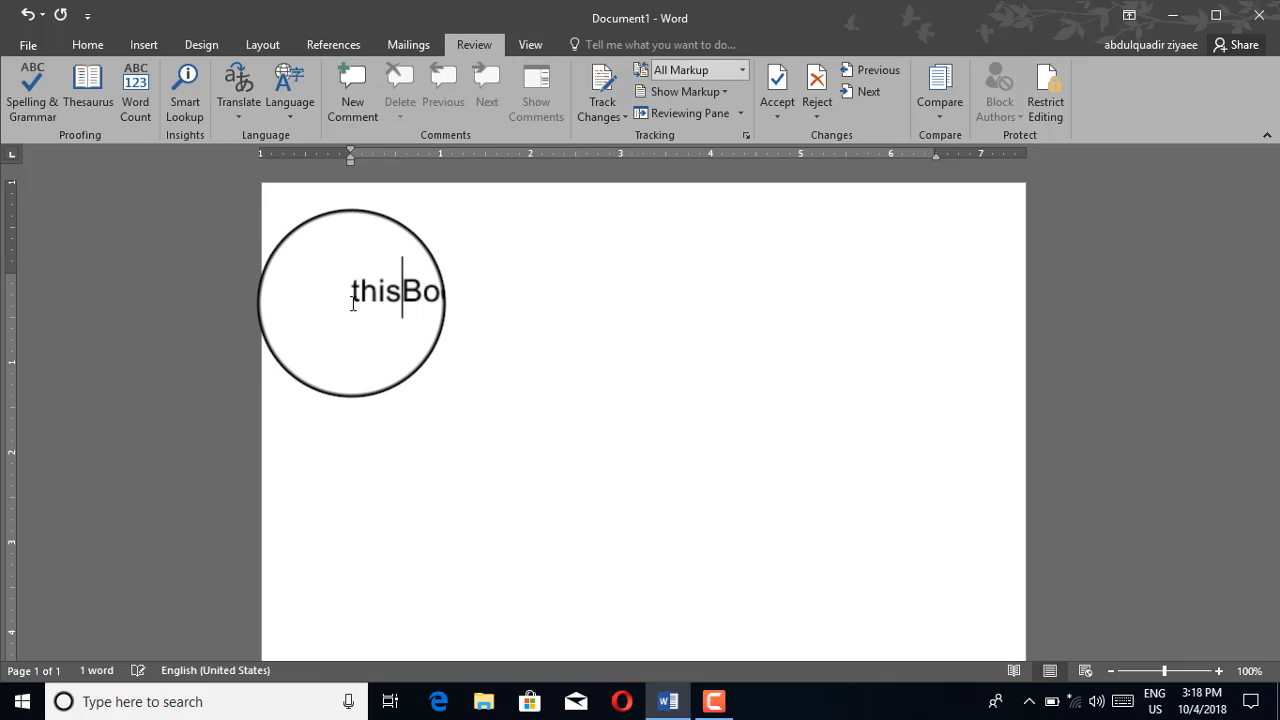
{"action": "type", "text": "is my Book"}
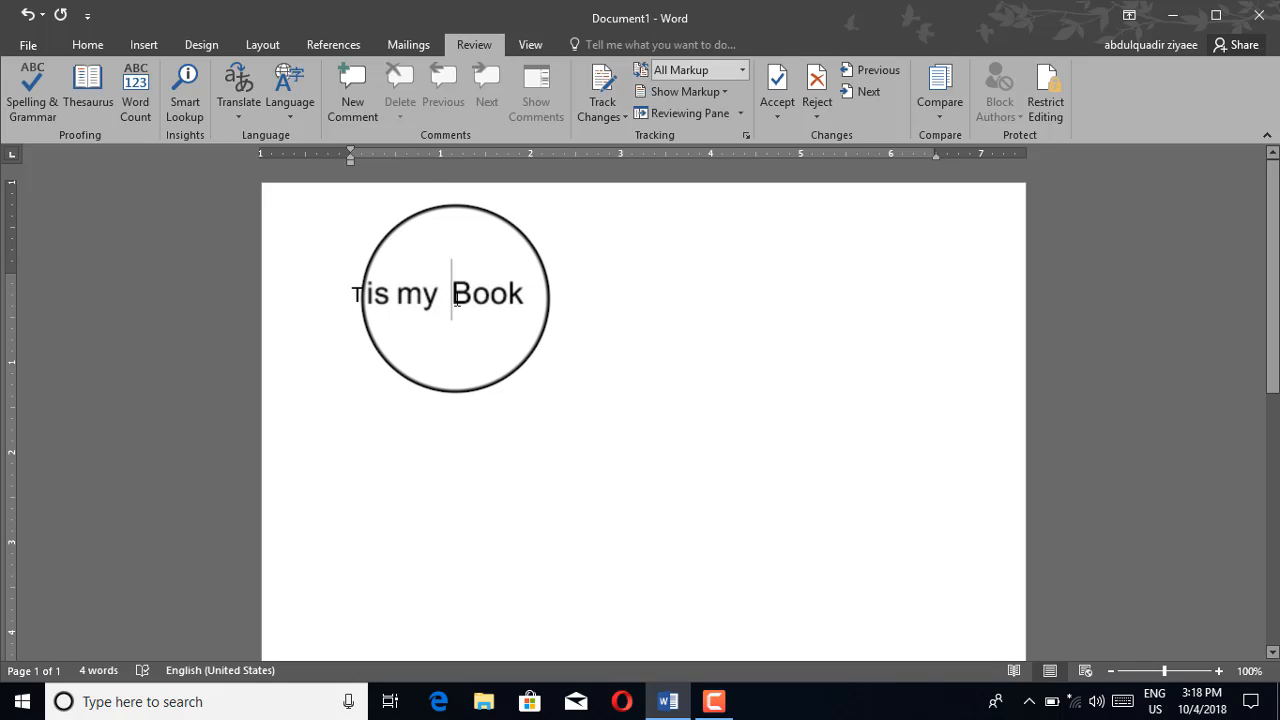
{"action": "key", "text": "ctrl+a"}
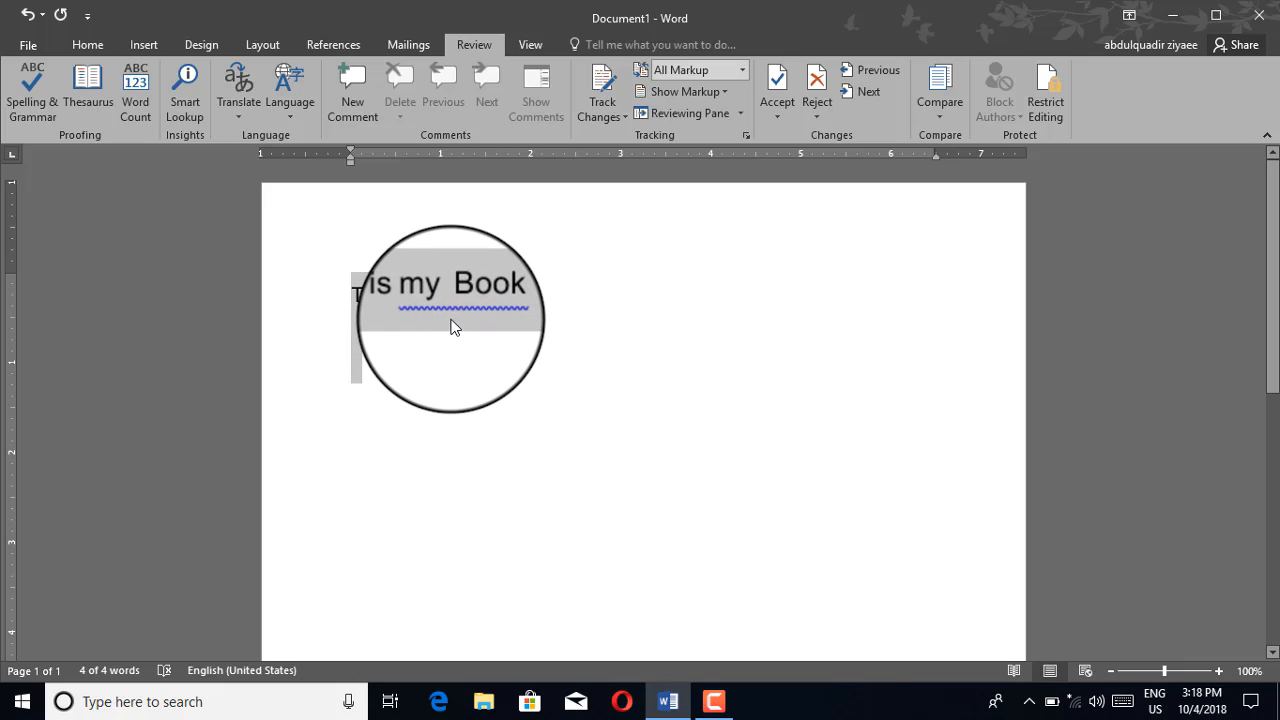
Run Spelling & Grammar to remove the extra space before 'Book' and dismiss the completion notice
{"action": "left_click", "coordinate": [39, 115]}
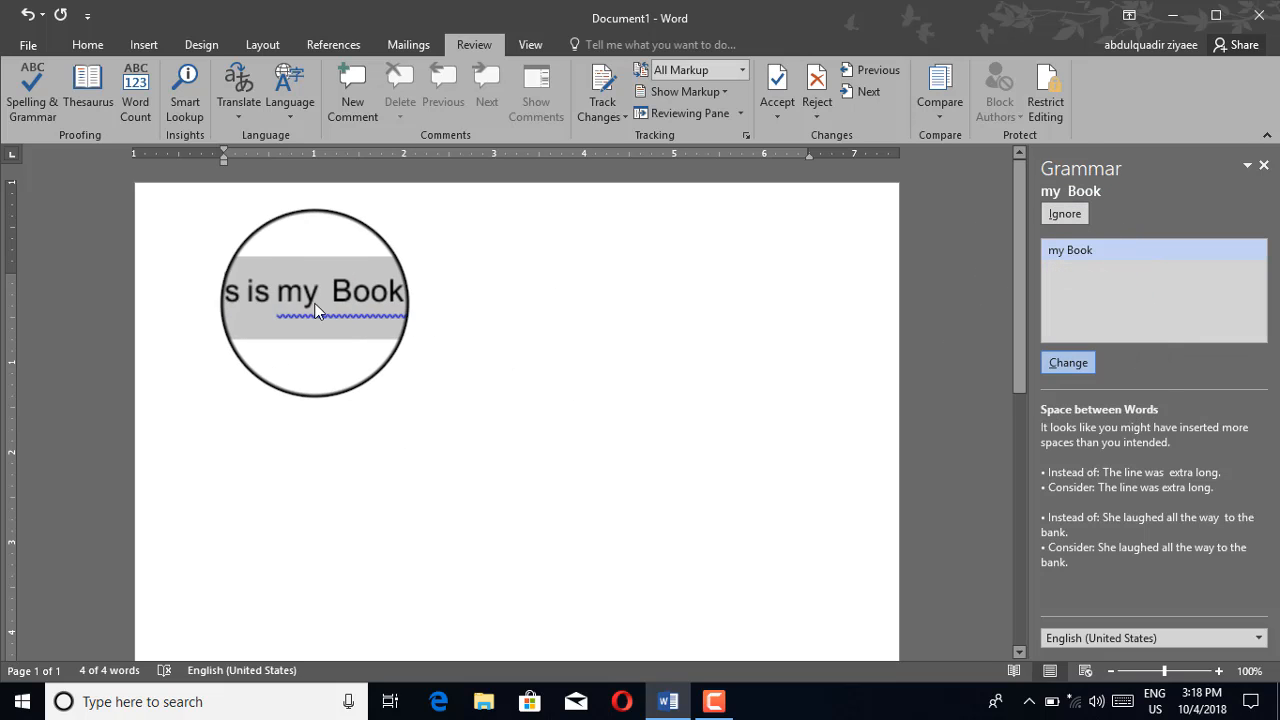
{"action": "left_click", "coordinate": [1069, 368]}
{"action": "left_click", "coordinate": [600, 404]}
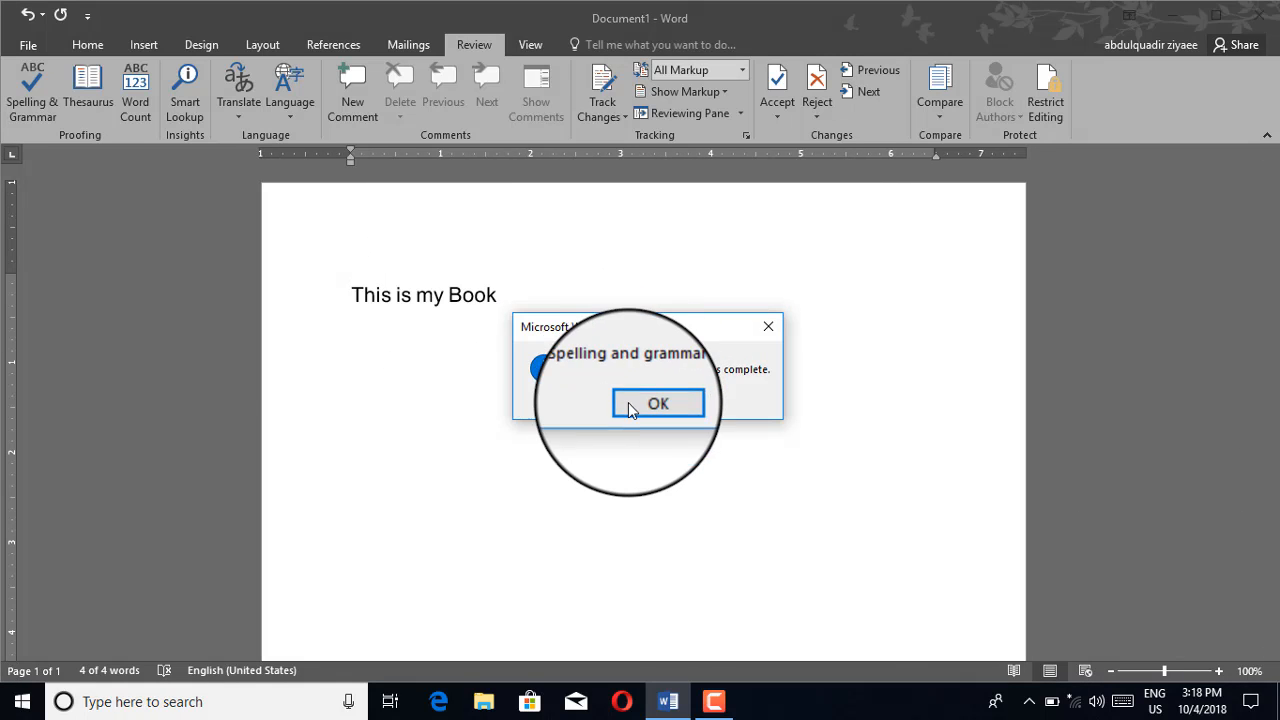
{"action": "left_click", "coordinate": [640, 404]}
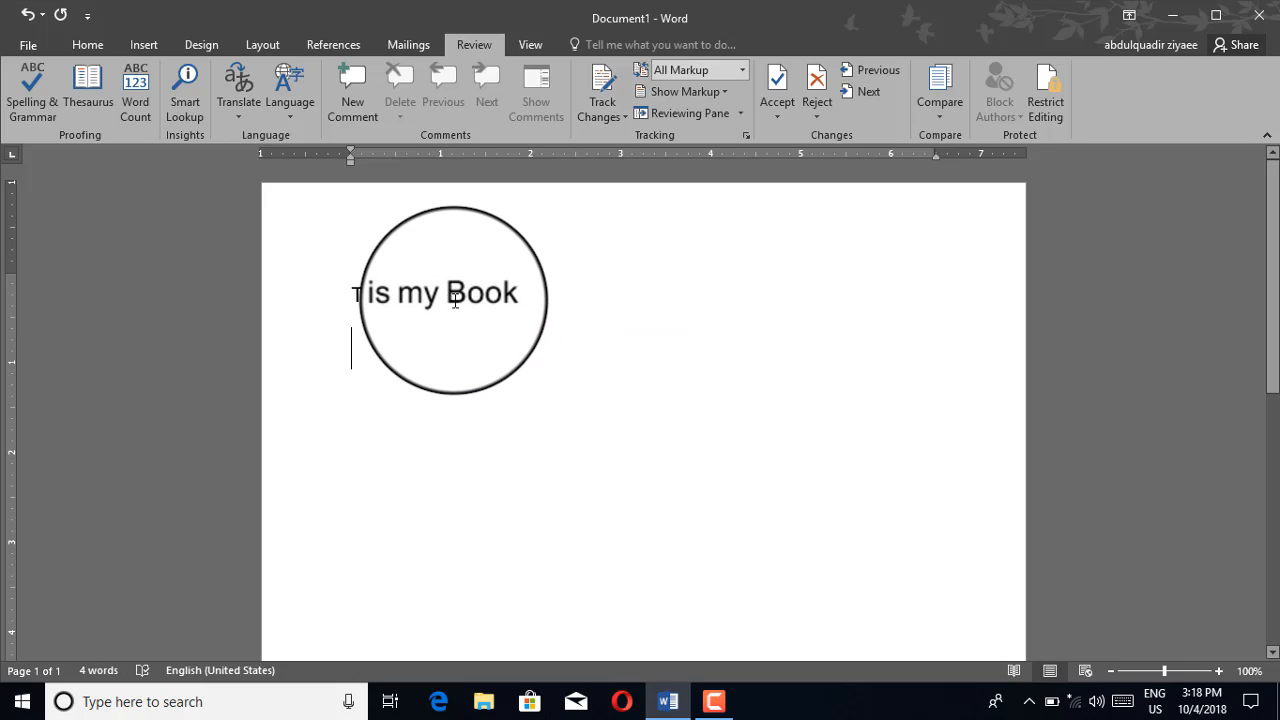
{"action": "left_click", "coordinate": [505, 295]}
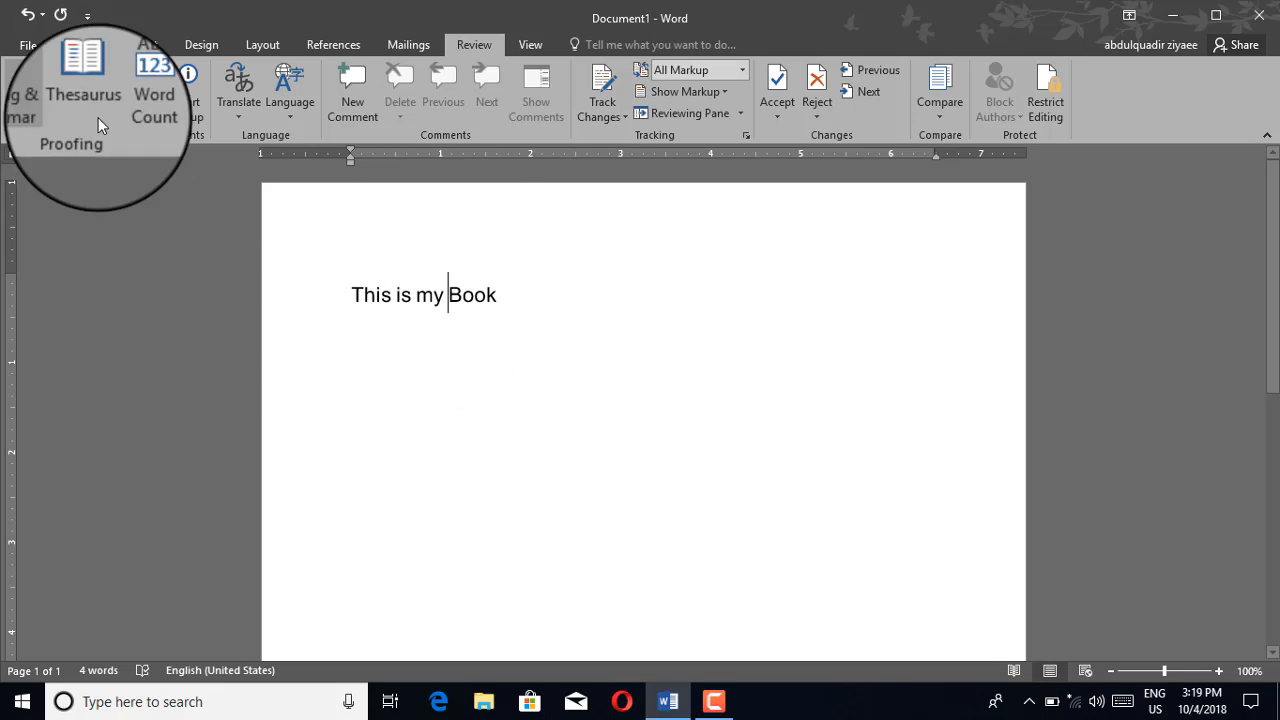
Select 'This is my Book' and view its Word Count: 4 words, 17 characters with spaces
{"action": "left_click_drag", "start_coordinate": [509, 294], "coordinate": [333, 302]}
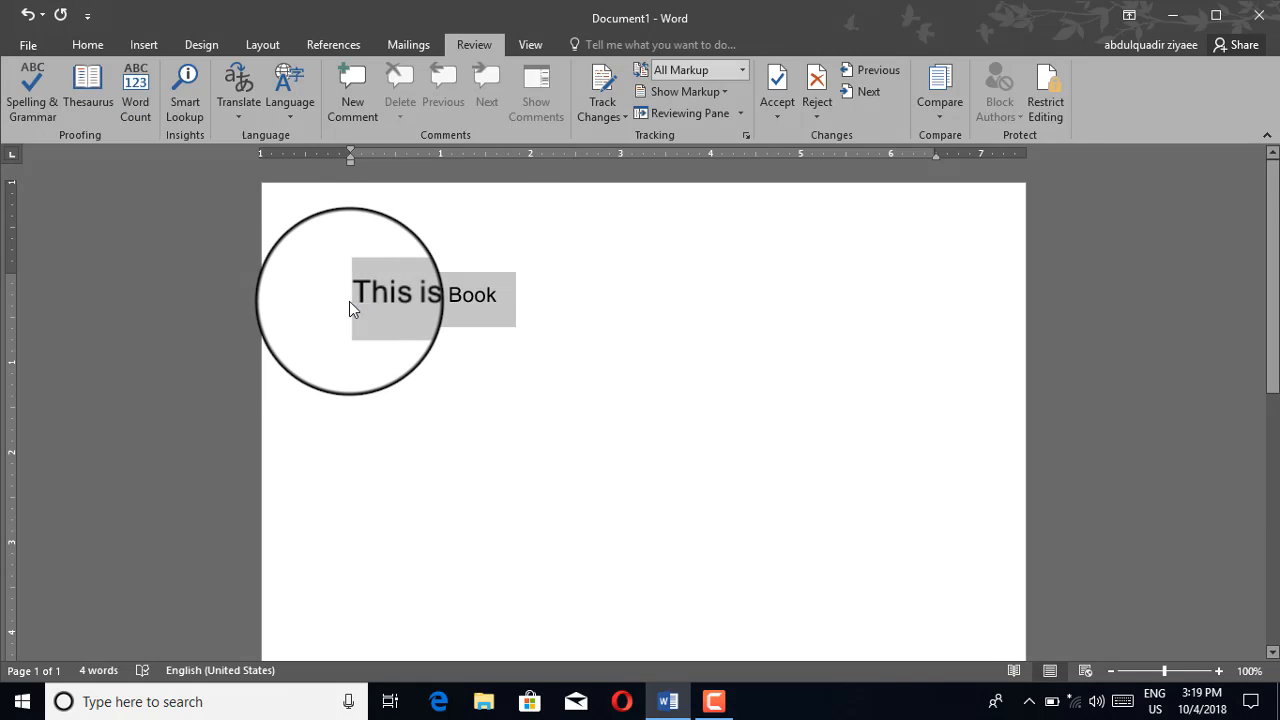
{"action": "left_click", "coordinate": [349, 301]}
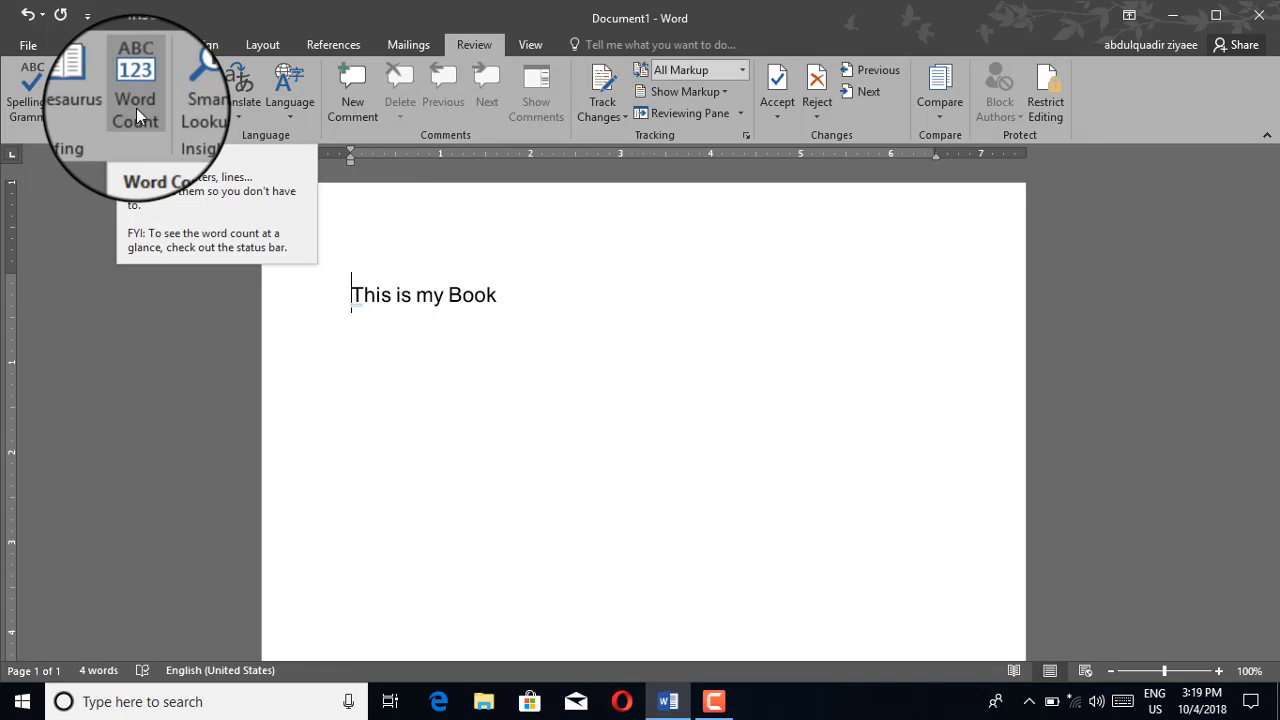
{"action": "left_click_drag", "start_coordinate": [506, 296], "coordinate": [377, 321]}
{"action": "left_click", "coordinate": [500, 307]}
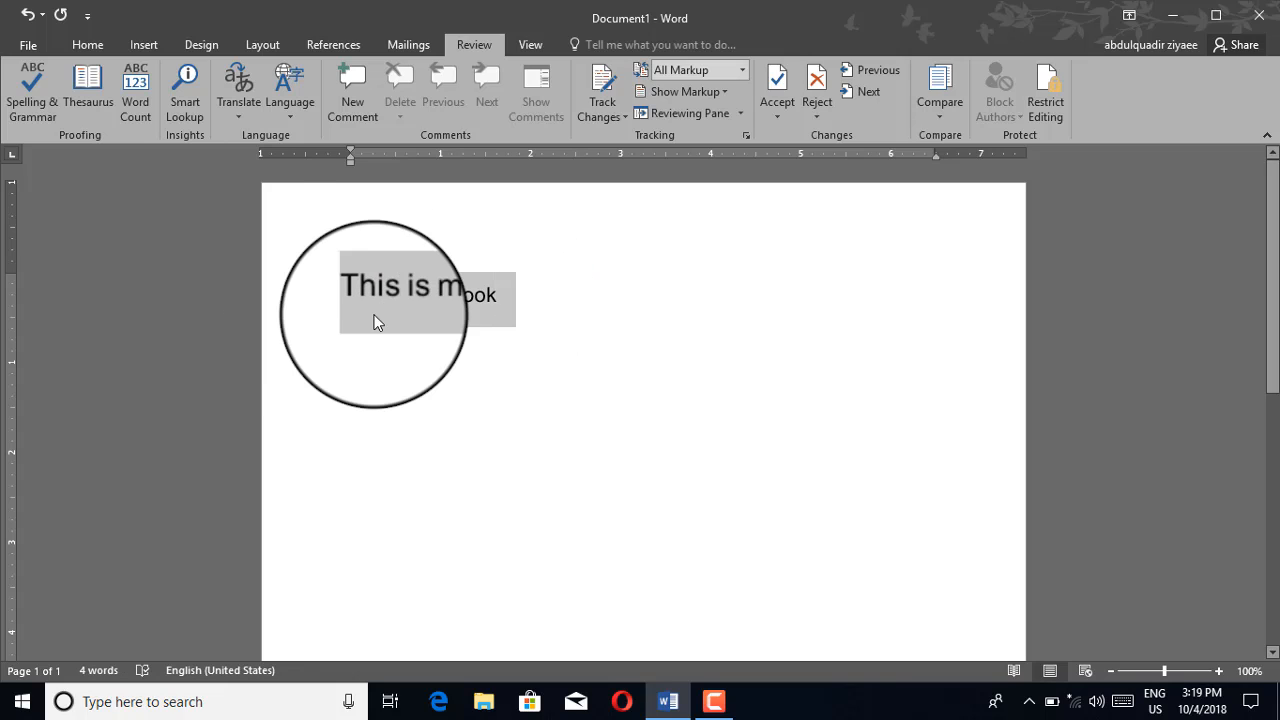
{"action": "left_click", "coordinate": [375, 321]}
{"action": "left_click", "coordinate": [501, 299]}
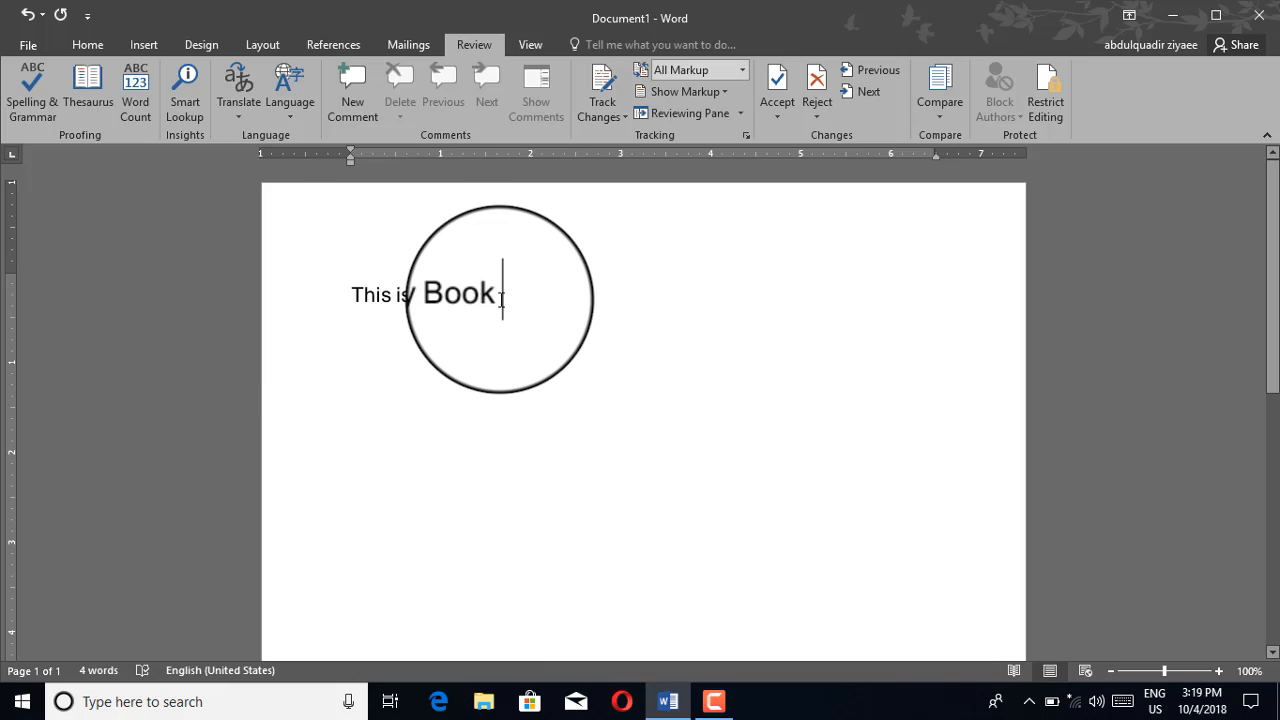
{"action": "key", "text": "ctrl+a"}
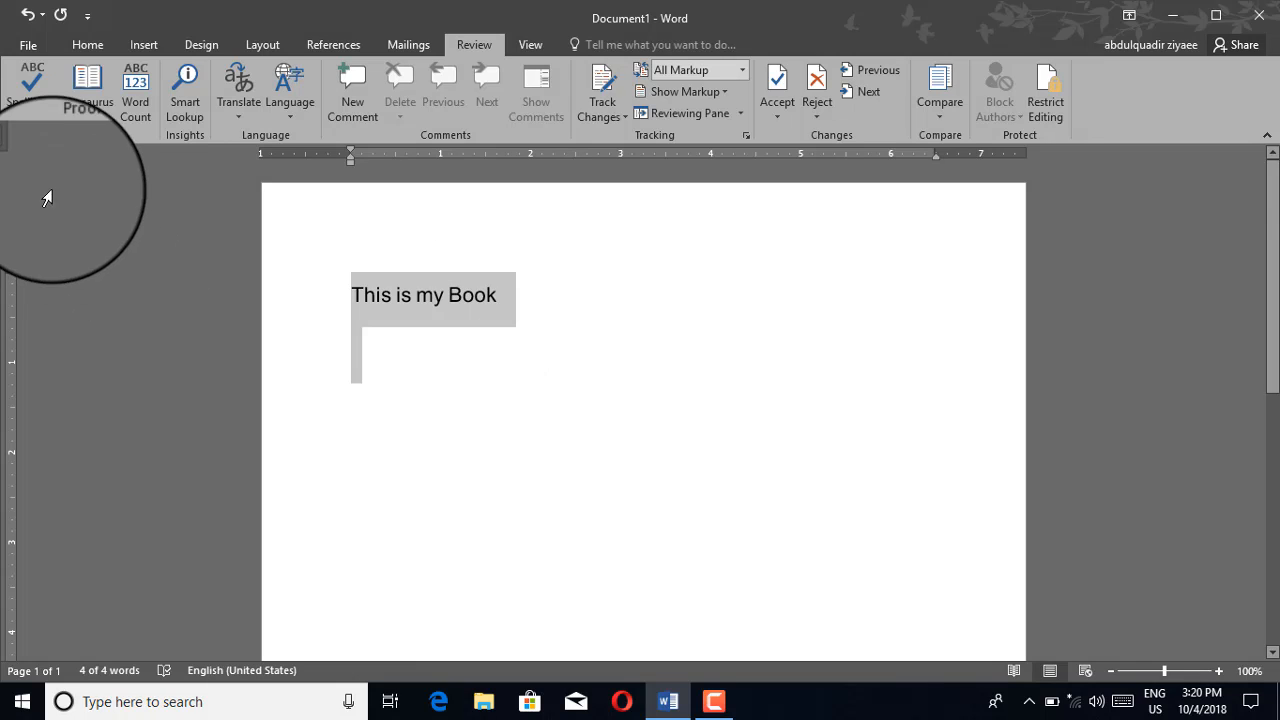
{"action": "left_click", "coordinate": [140, 113]}
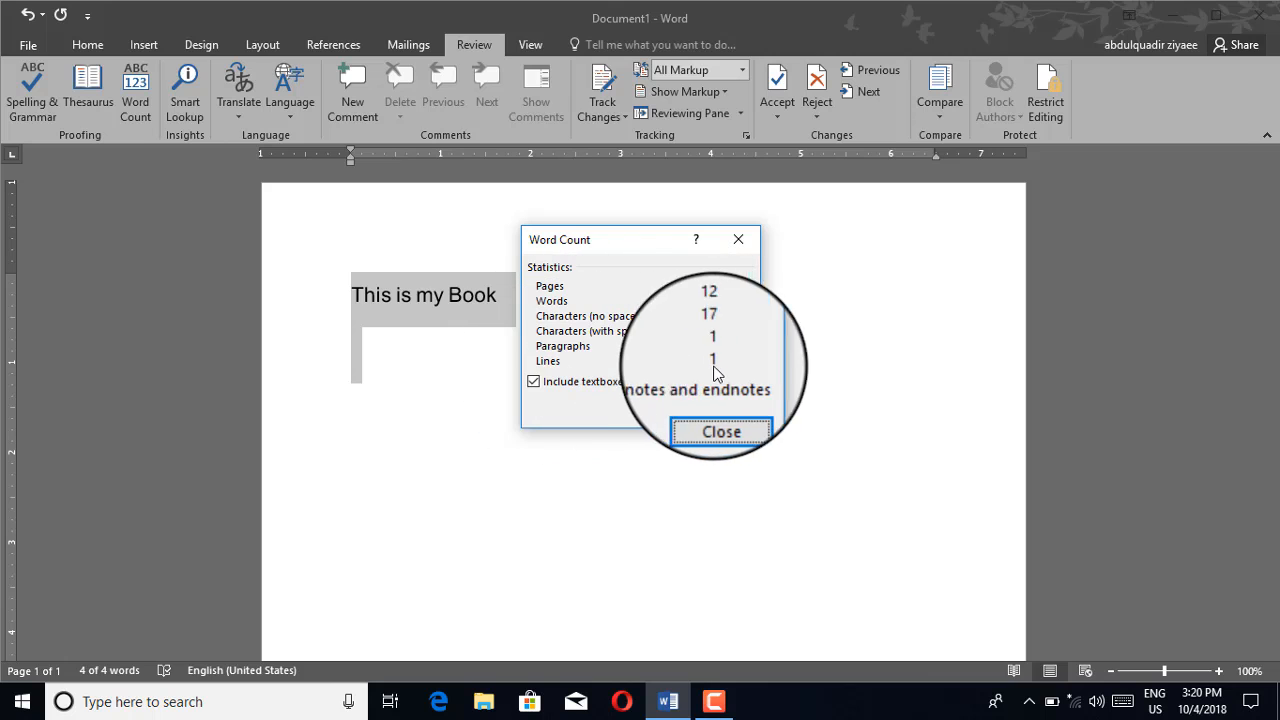
{"action": "left_click", "coordinate": [720, 401]}
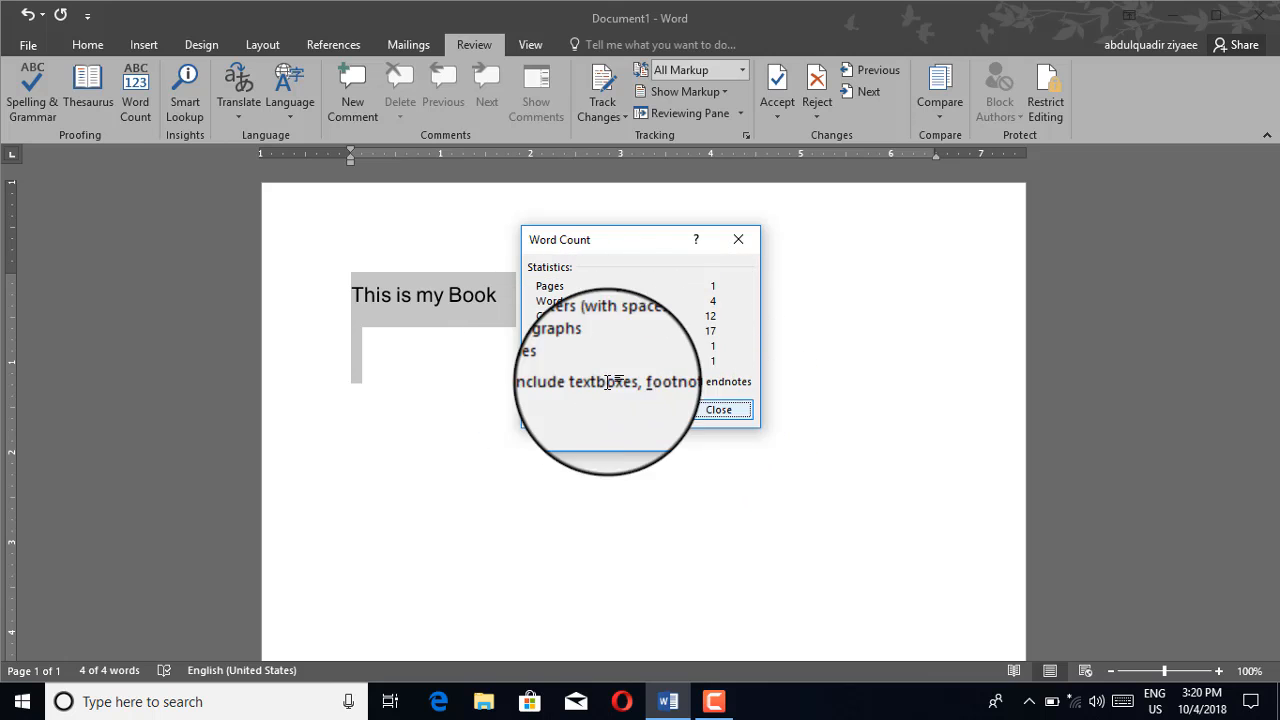
{"action": "left_click", "coordinate": [510, 302]}
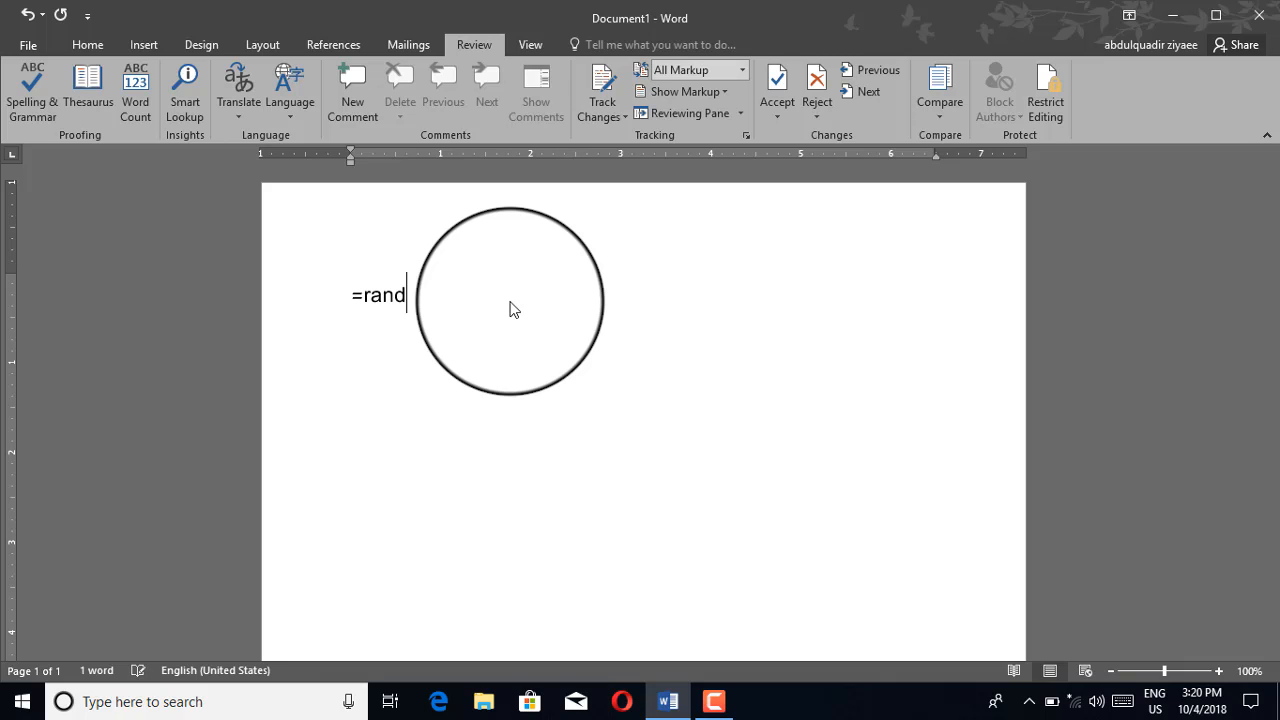
Generate sample paragraphs with =rand() and check Word Count: 2,151 words, 45 paragraphs, 208 lines
{"action": "type", "text": ")"}
{"action": "key", "text": "Return"}
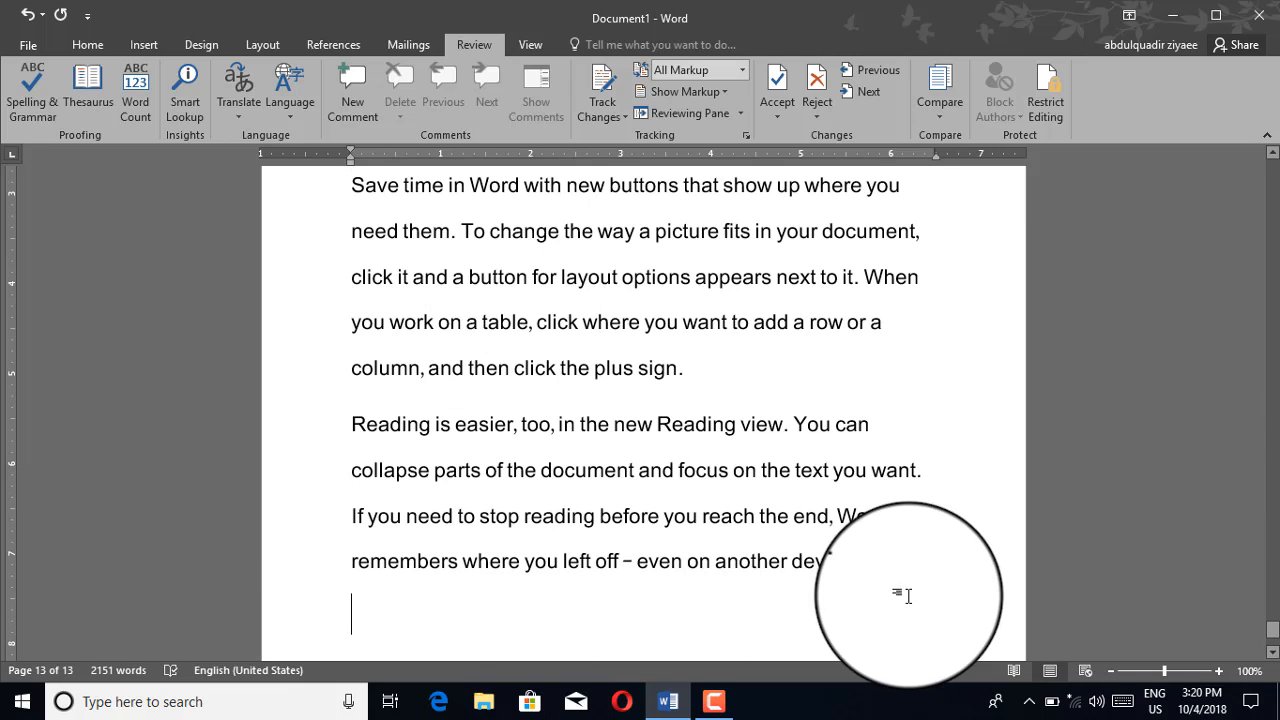
{"action": "left_click_drag", "start_coordinate": [1277, 637], "coordinate": [1276, 155]}
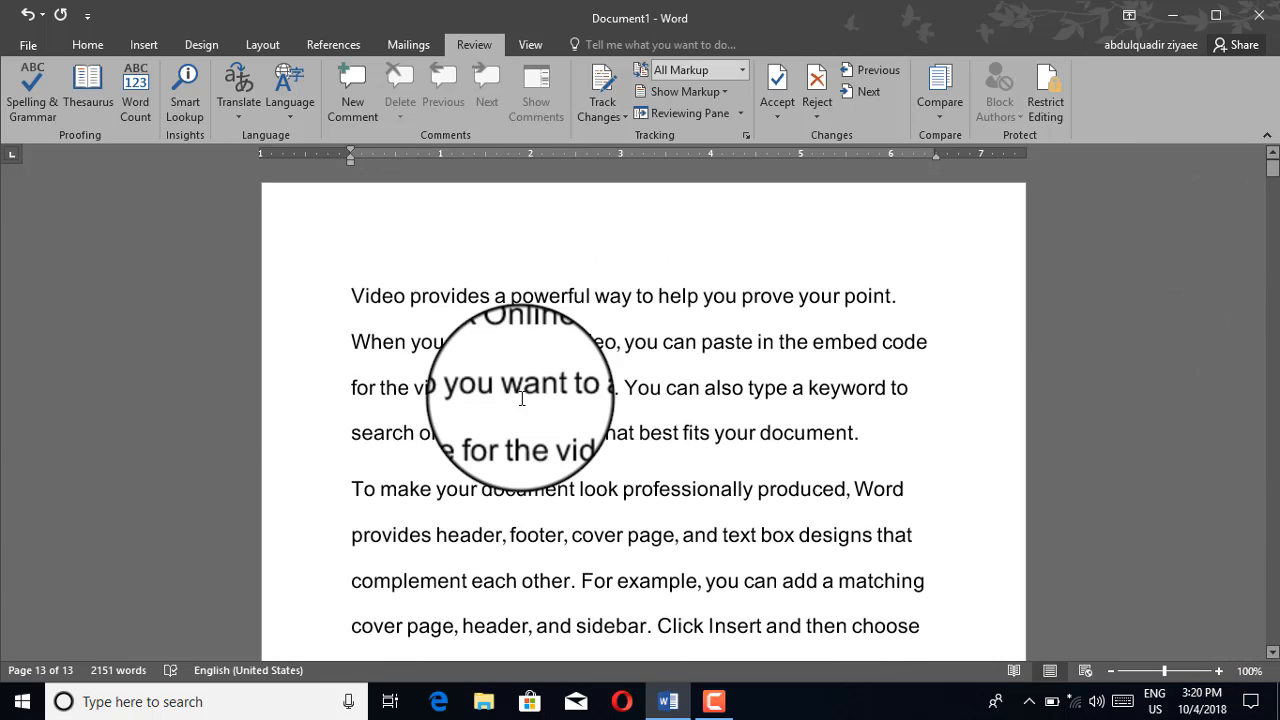
{"action": "left_click", "coordinate": [138, 109]}
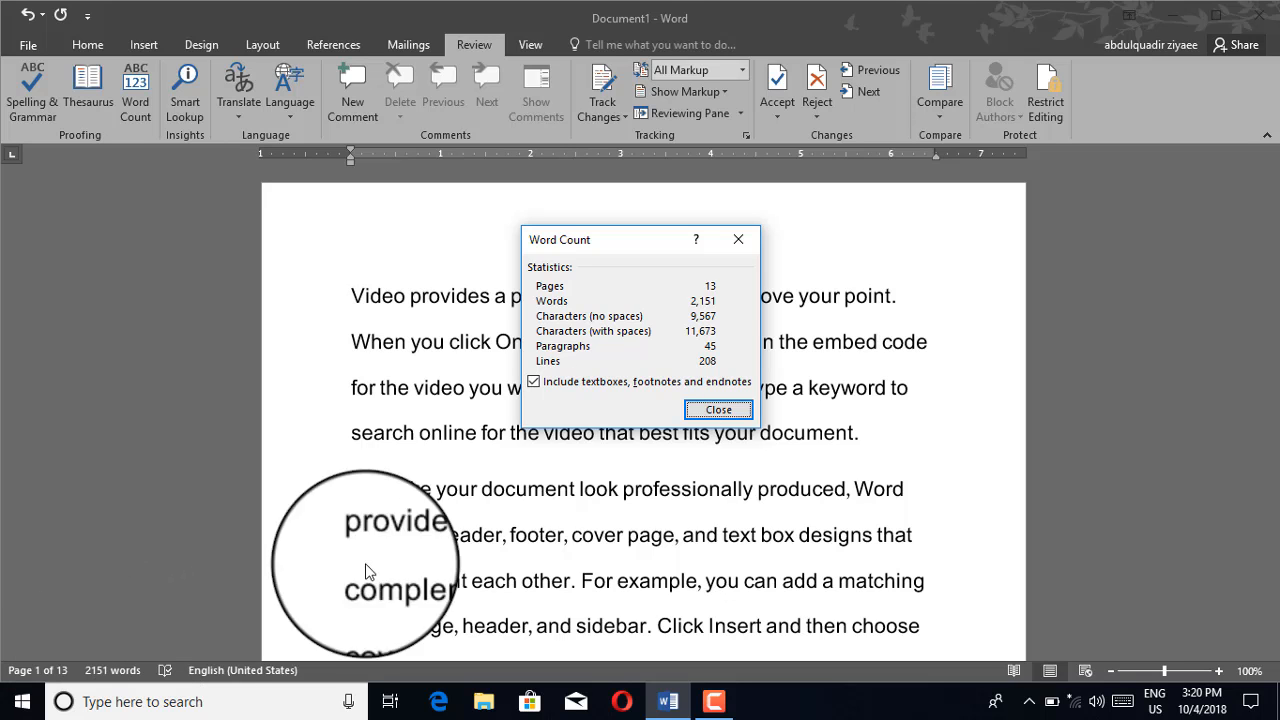
{"action": "left_click", "coordinate": [720, 414]}
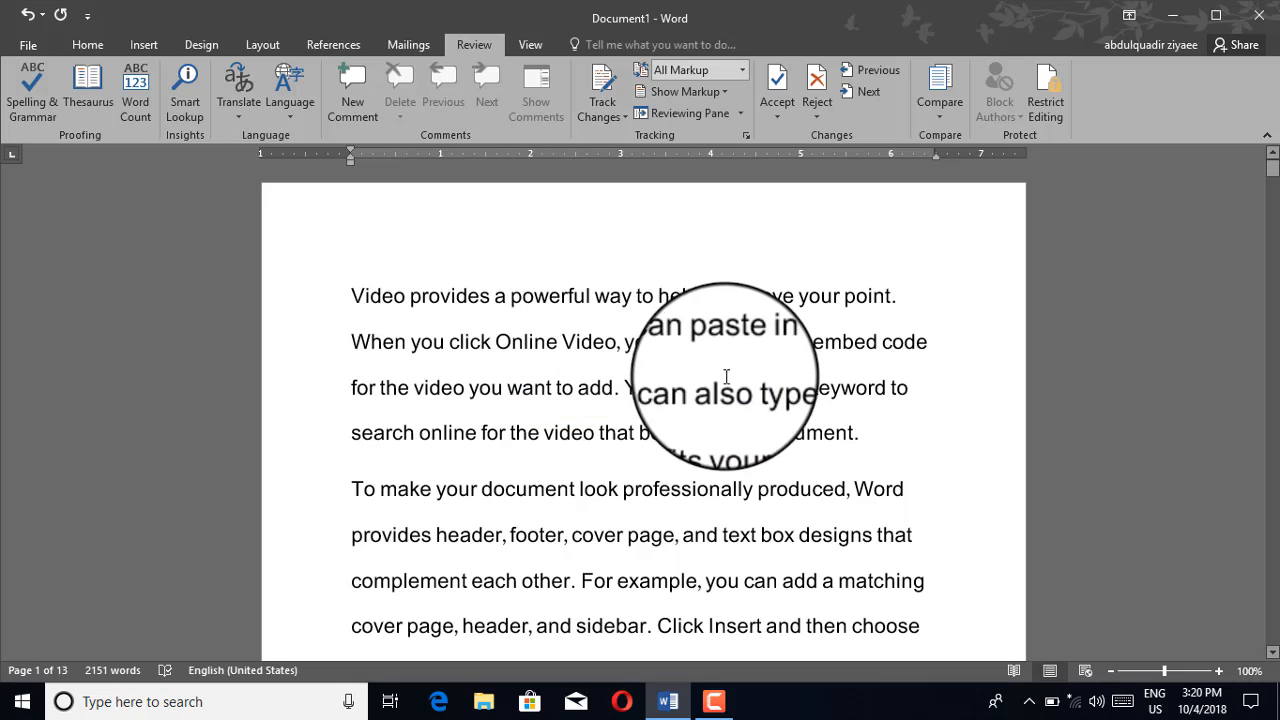
Fix the stray-letter typo 'videao' in the sample text
{"action": "left_click", "coordinate": [903, 296]}
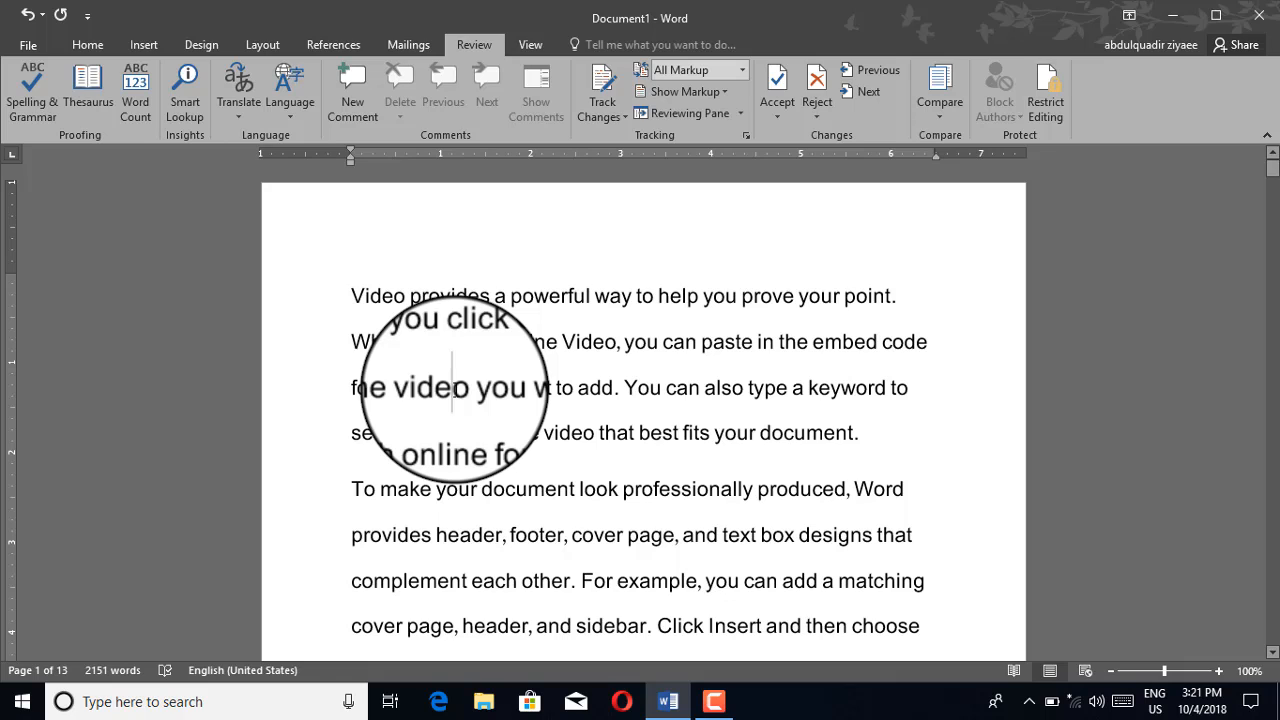
{"action": "type", "text": "a"}
{"action": "key", "text": "BackSpace"}
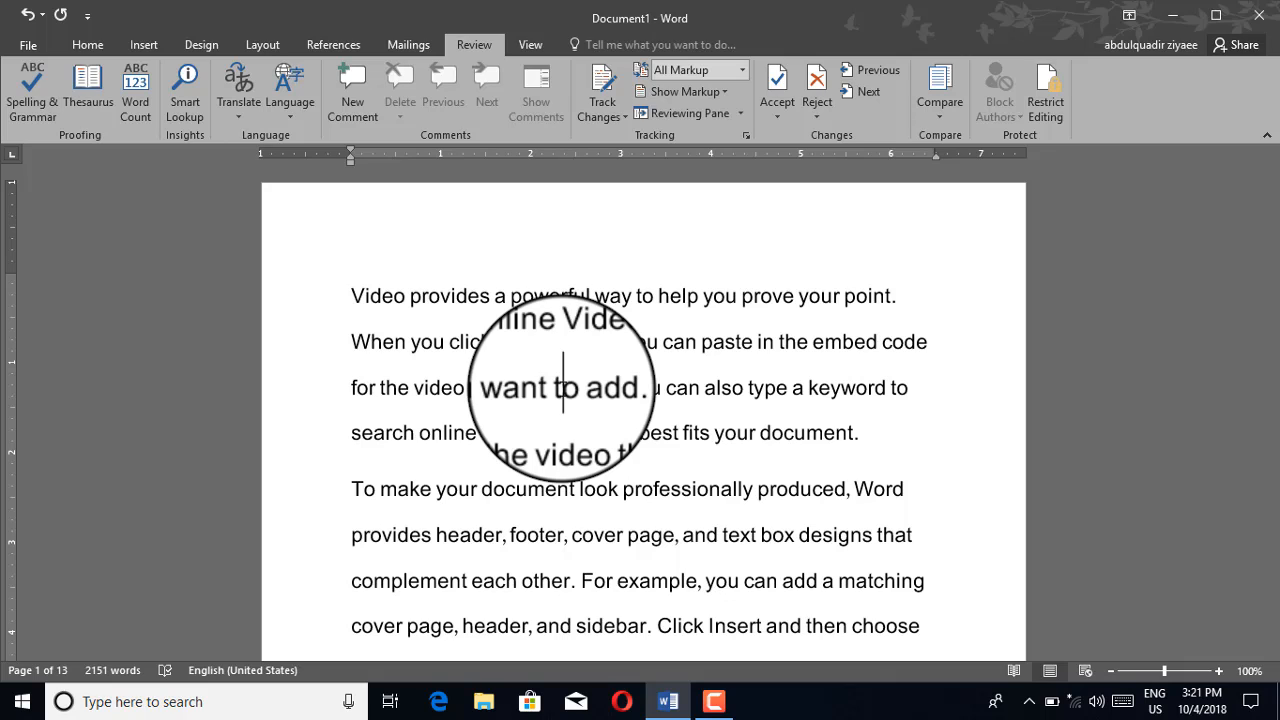
Lock change tracking with a password via the Track Changes menu
{"action": "left_click", "coordinate": [626, 115]}
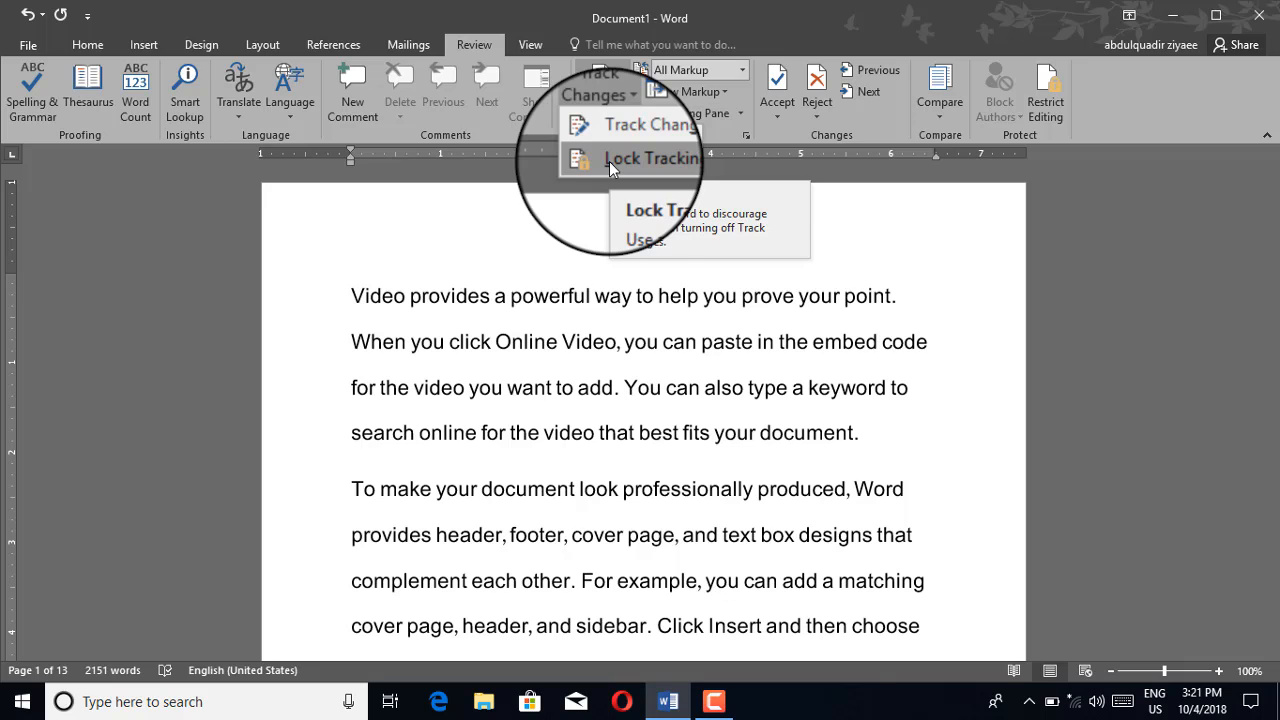
{"action": "left_click", "coordinate": [666, 398]}
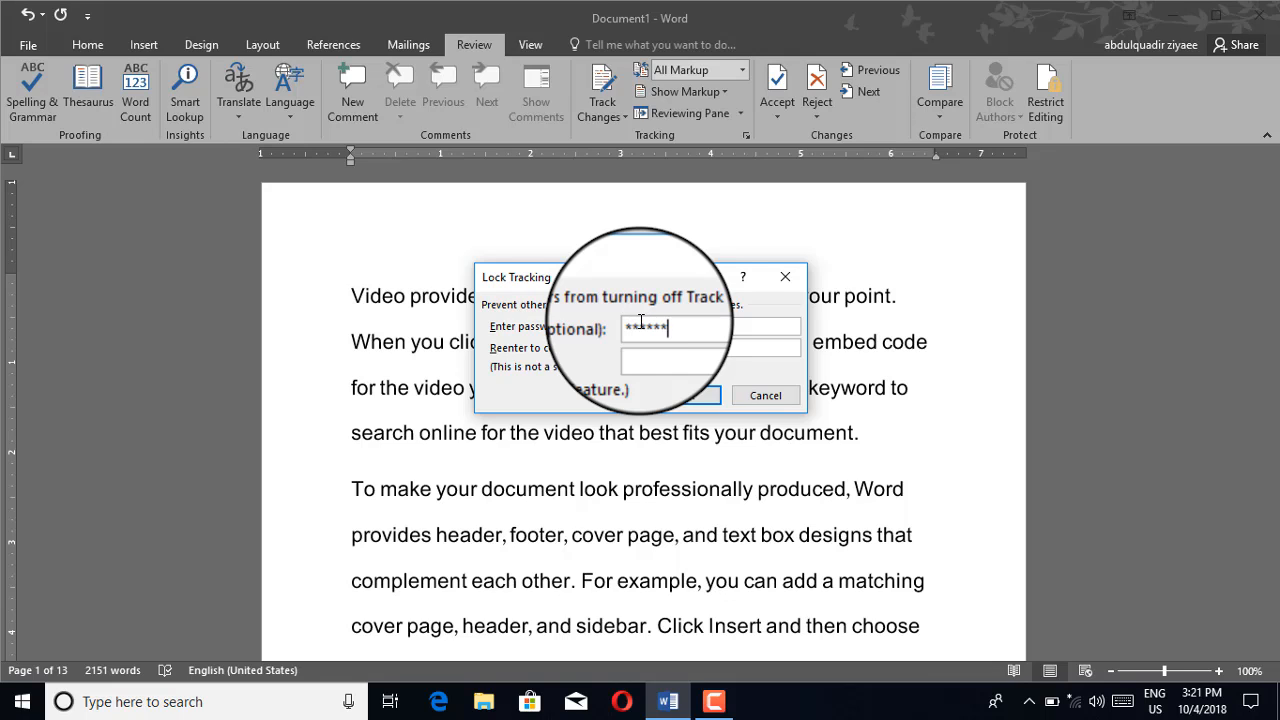
{"action": "left_click", "coordinate": [659, 348]}
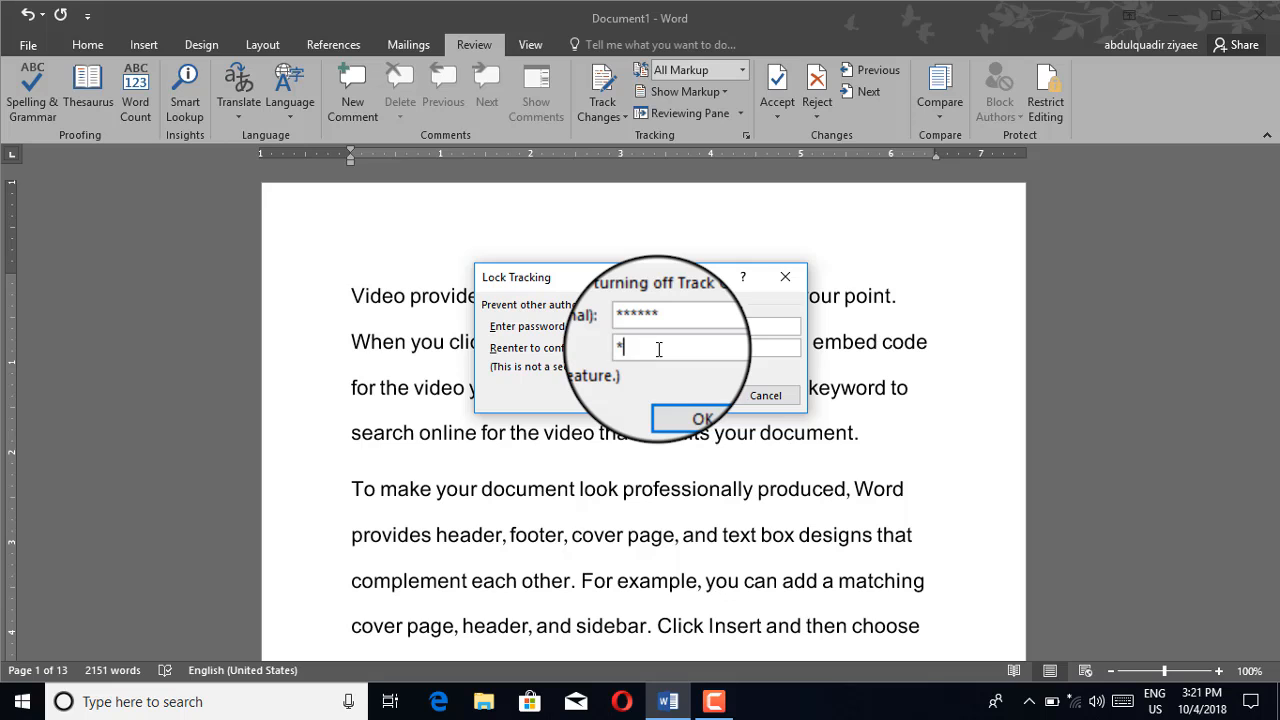
{"action": "type", "text": "******"}
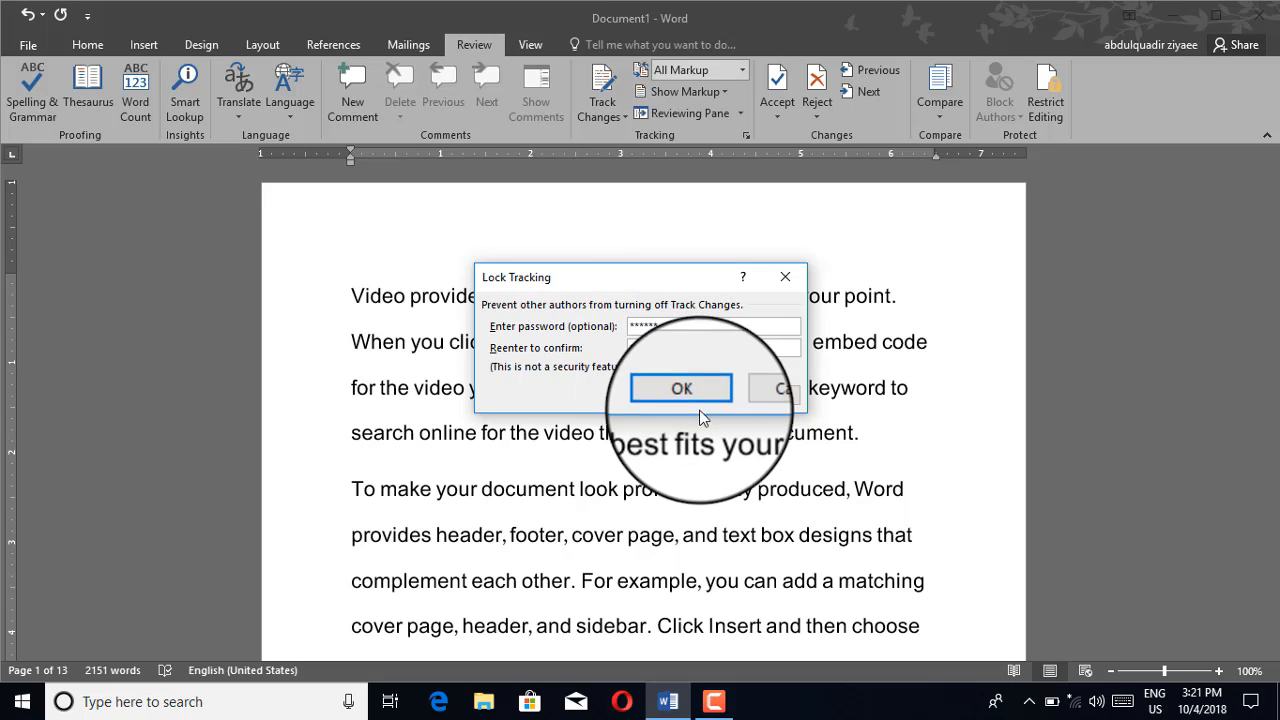
{"action": "left_click", "coordinate": [698, 414]}
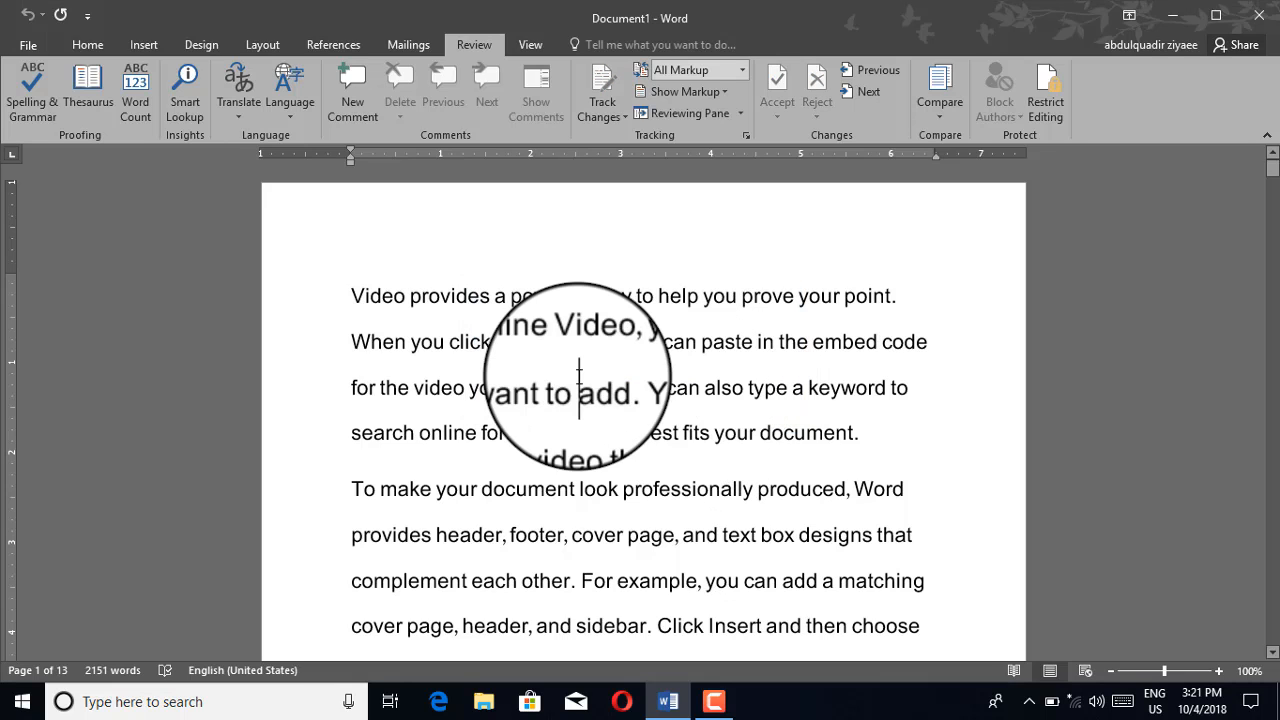
Unlock change tracking by re-entering the password
{"action": "left_click", "coordinate": [615, 115]}
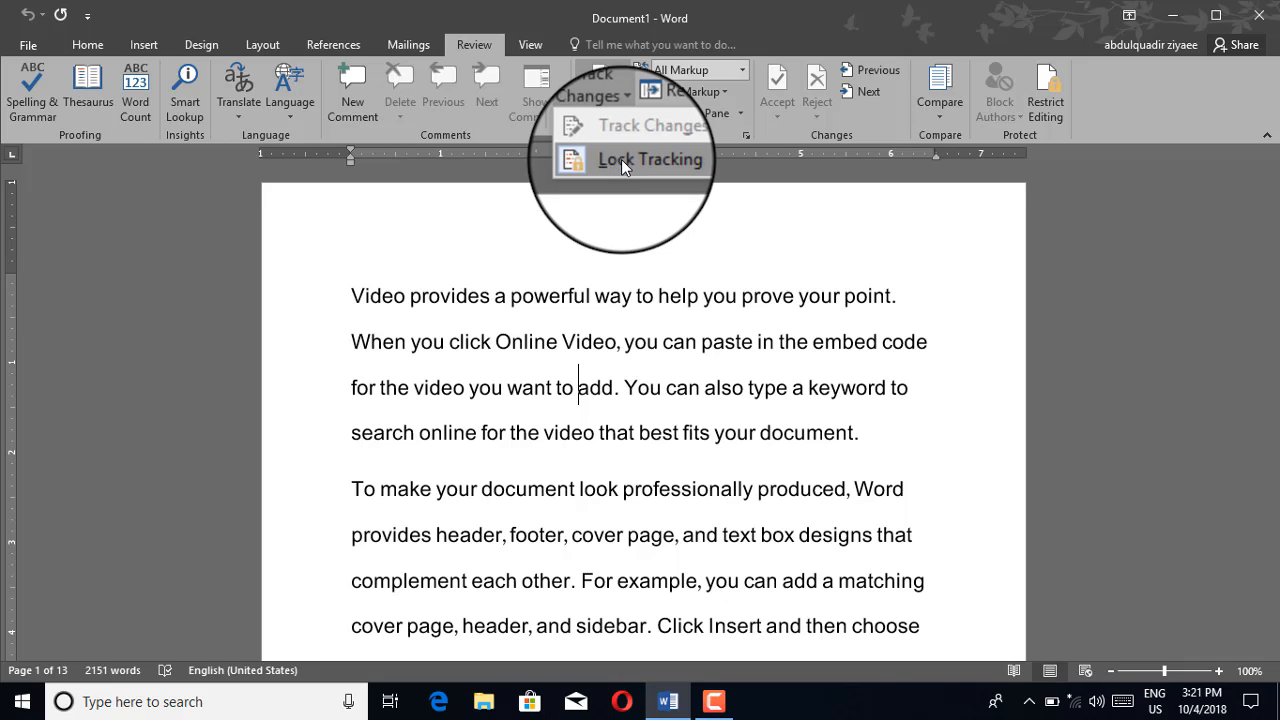
{"action": "left_click", "coordinate": [621, 159]}
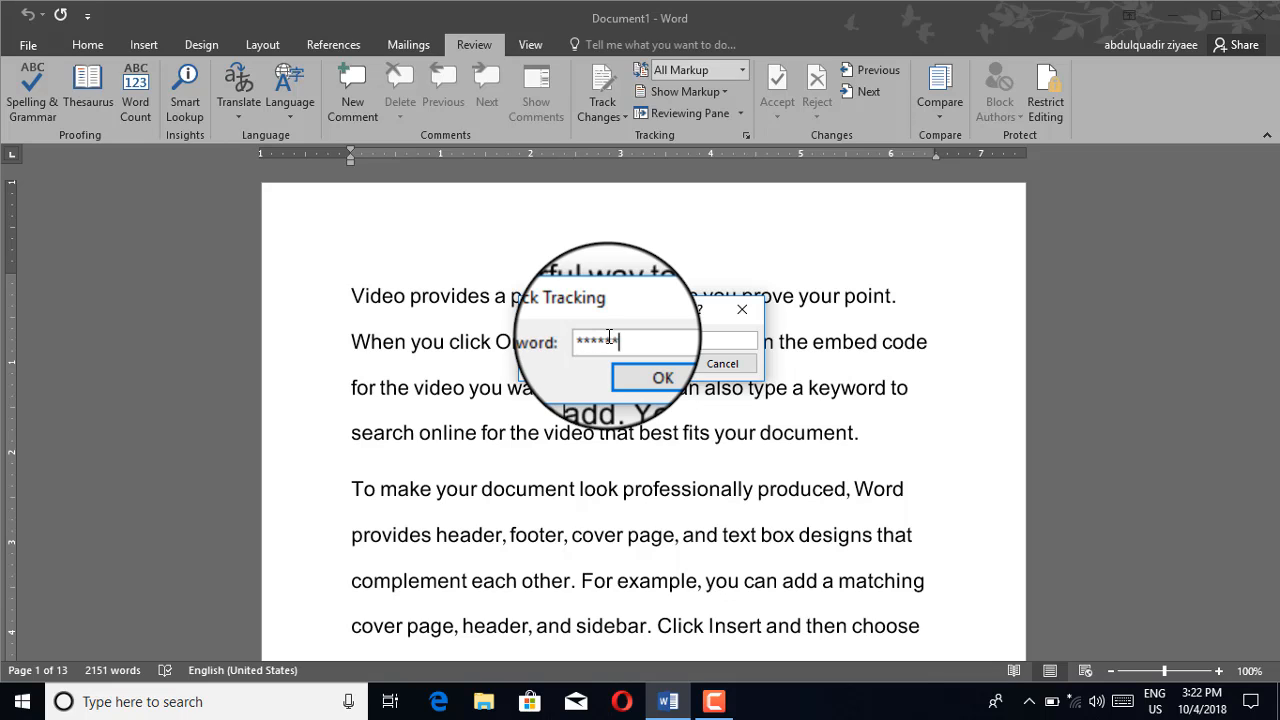
{"action": "key", "text": "Return"}
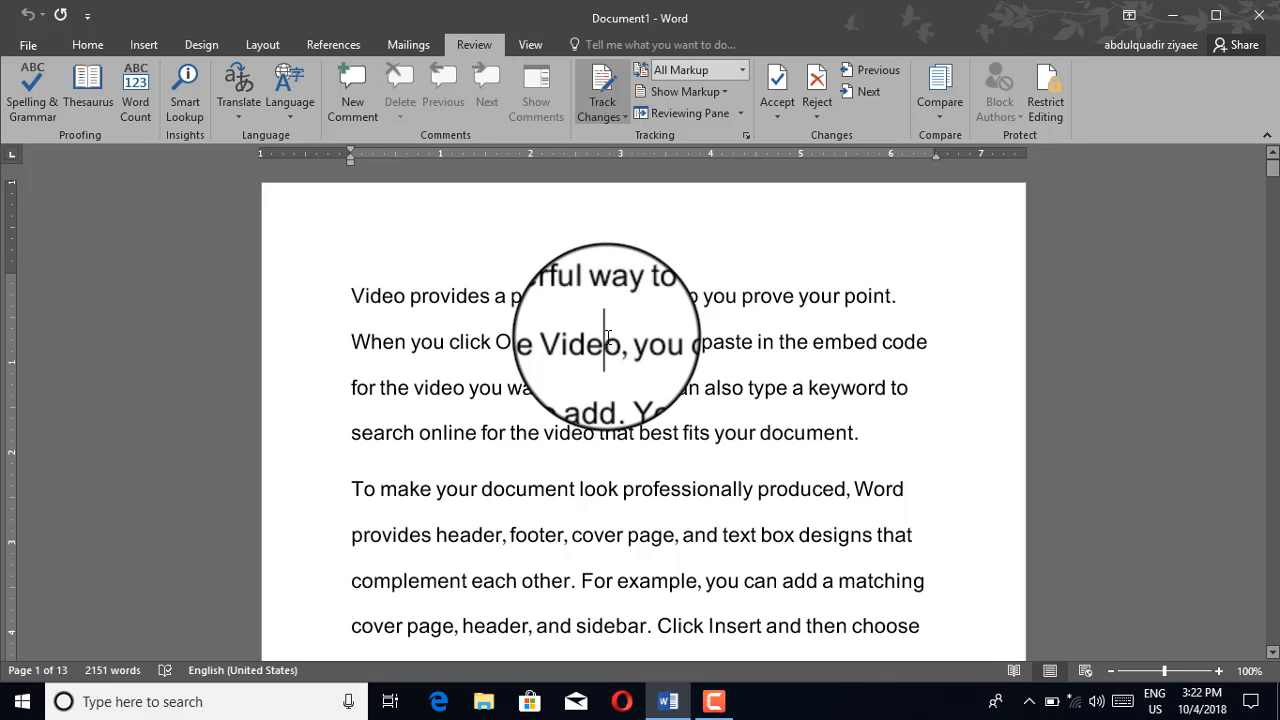
Limit the document's allowed editing to No changes (Read only) in the Restrict Editing pane
{"action": "left_click", "coordinate": [1046, 115]}
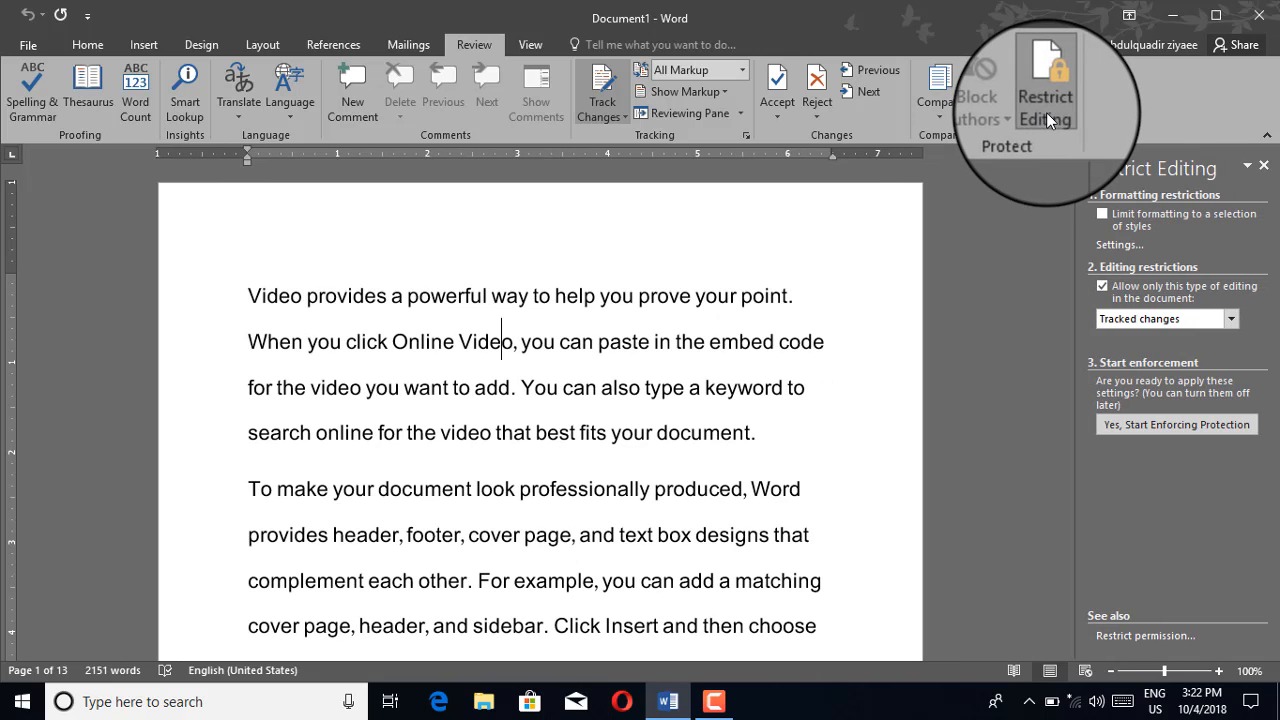
{"action": "left_click", "coordinate": [1232, 320]}
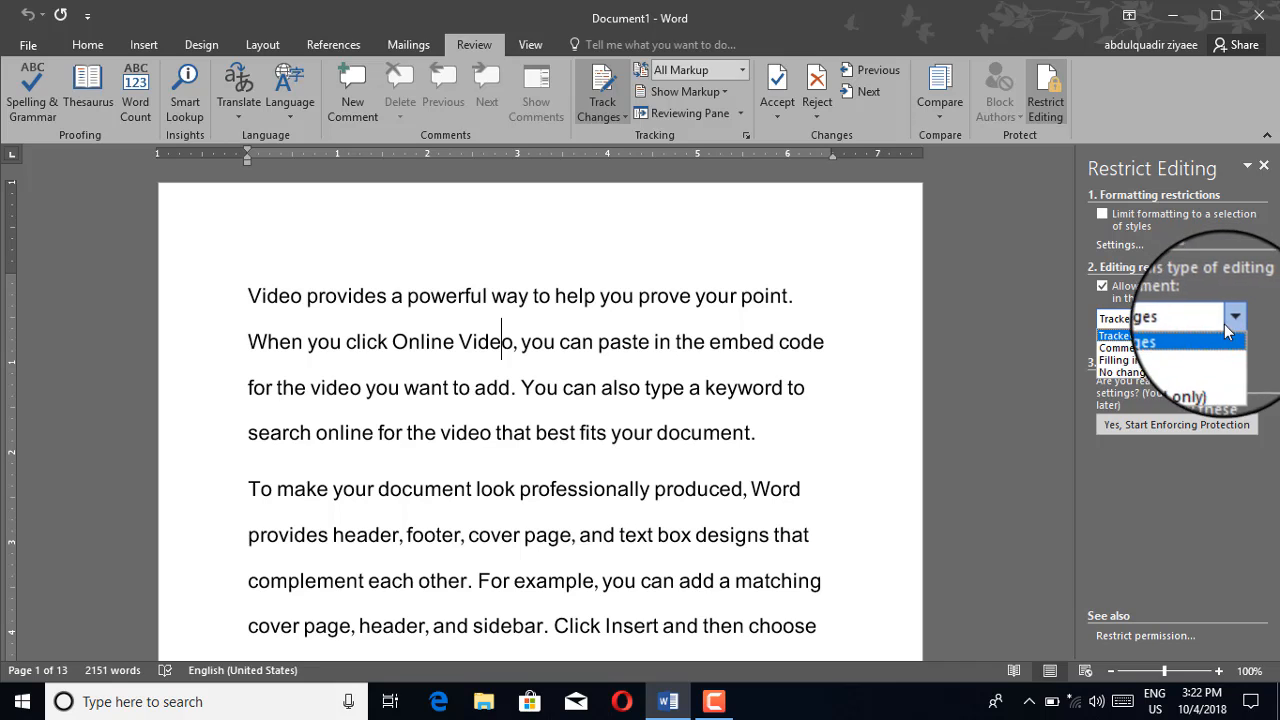
{"action": "left_click", "coordinate": [1121, 372]}
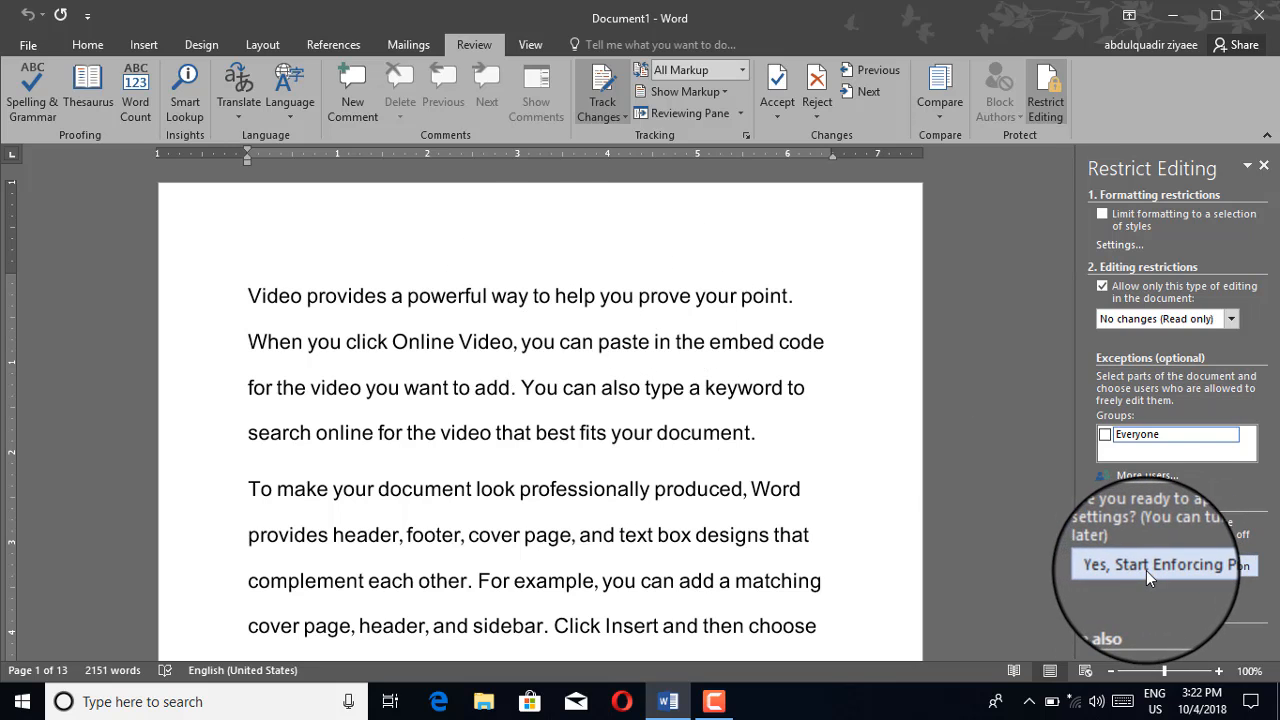
Open the change-tracking options, then close them again
{"action": "left_click", "coordinate": [539, 296]}
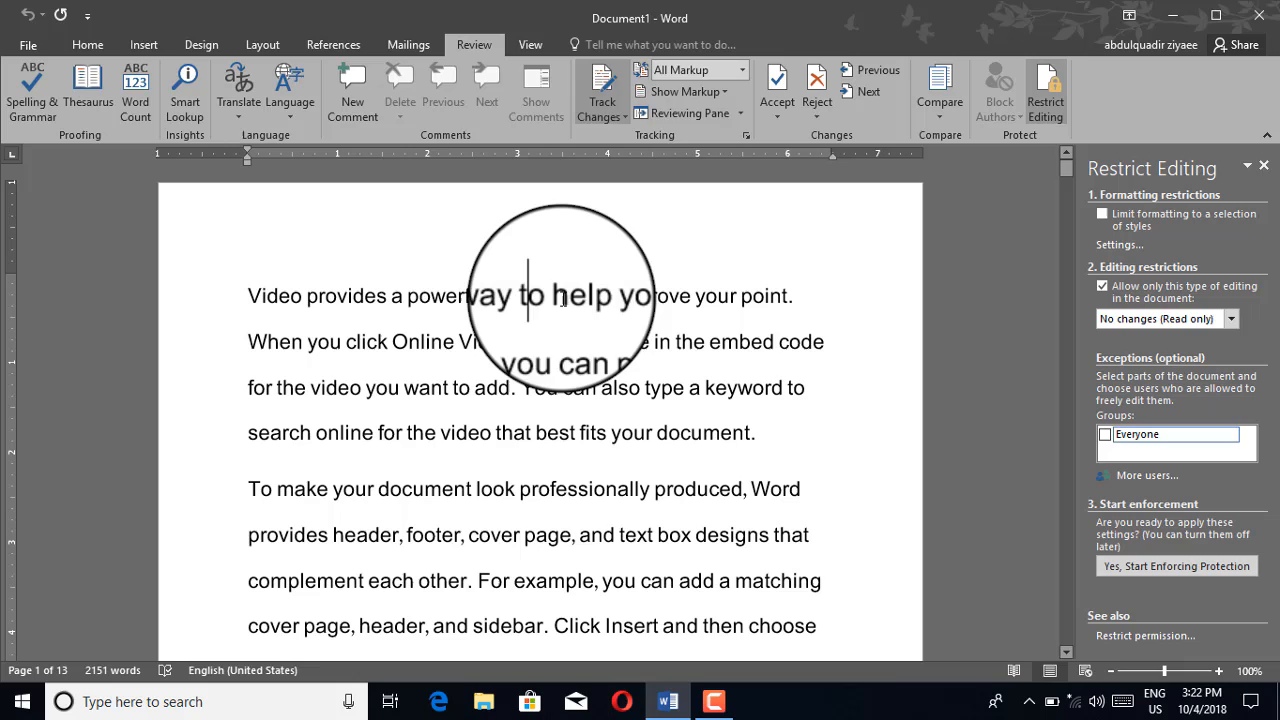
{"action": "left_click", "coordinate": [623, 116]}
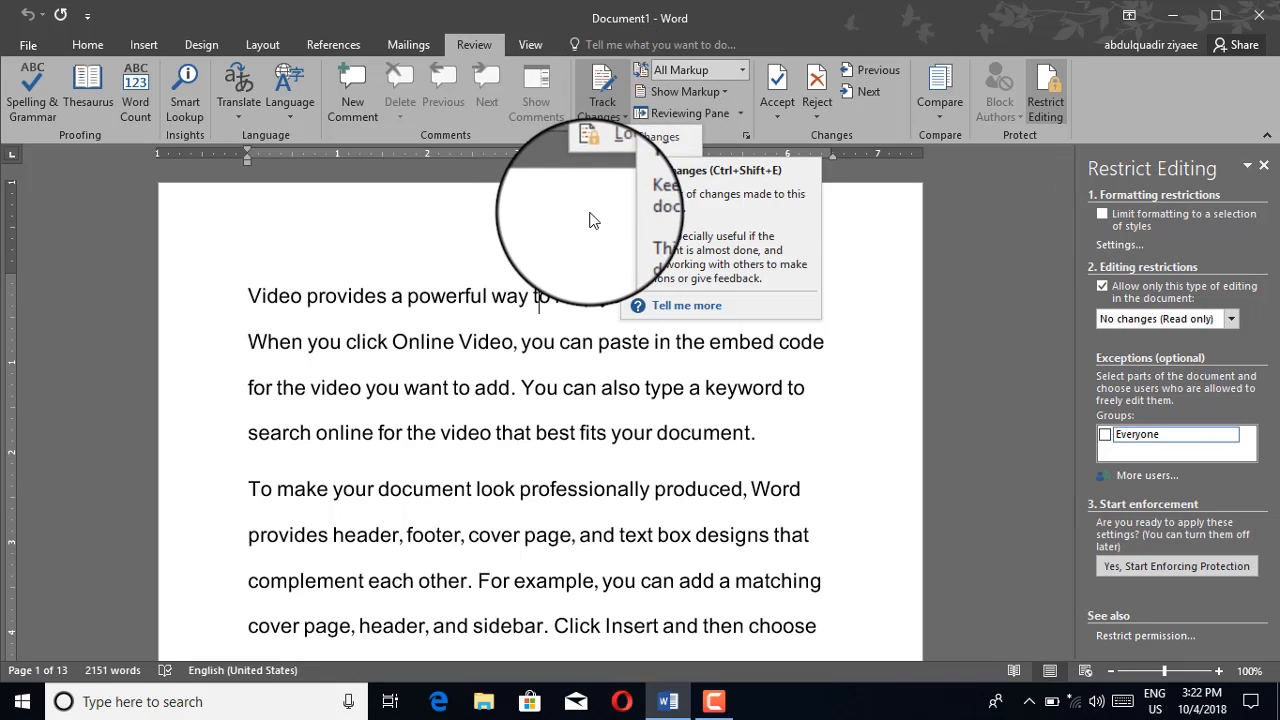
{"action": "left_click", "coordinate": [551, 310]}
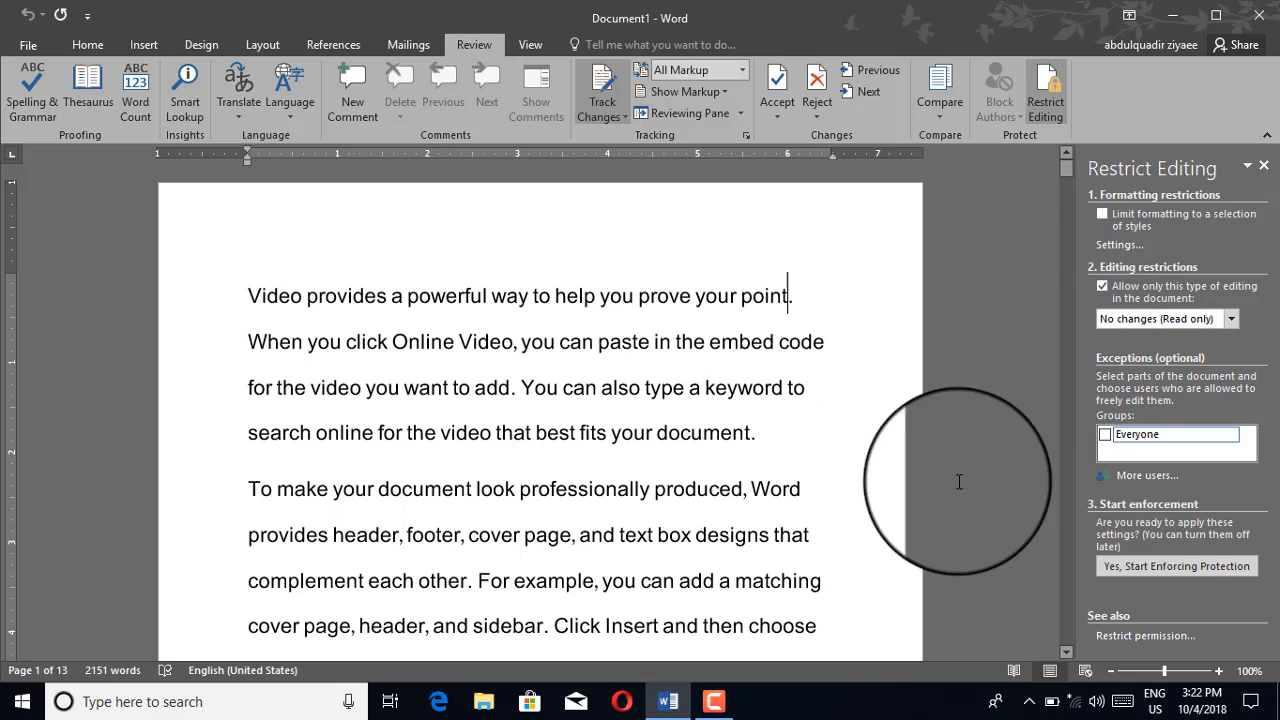
Start enforcing protection and enter a password twice, dismissing the passwords-don't-match warning
{"action": "left_click", "coordinate": [1127, 572]}
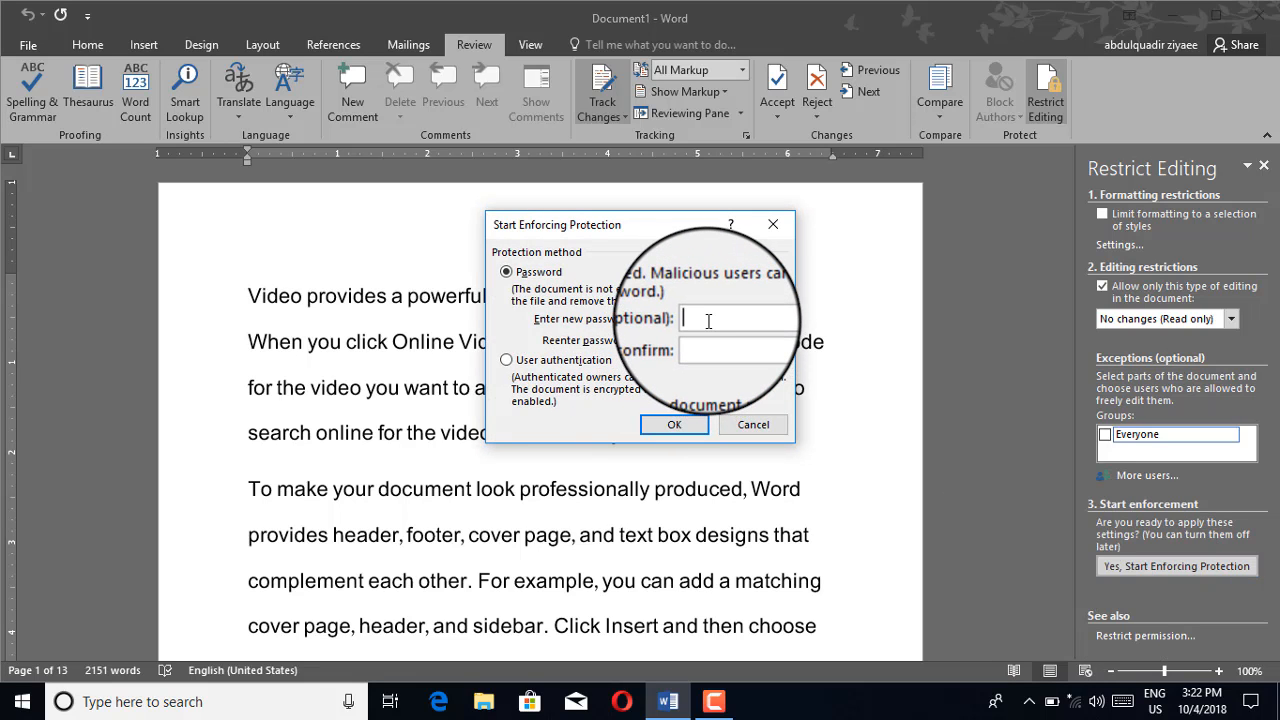
{"action": "type", "text": "4"}
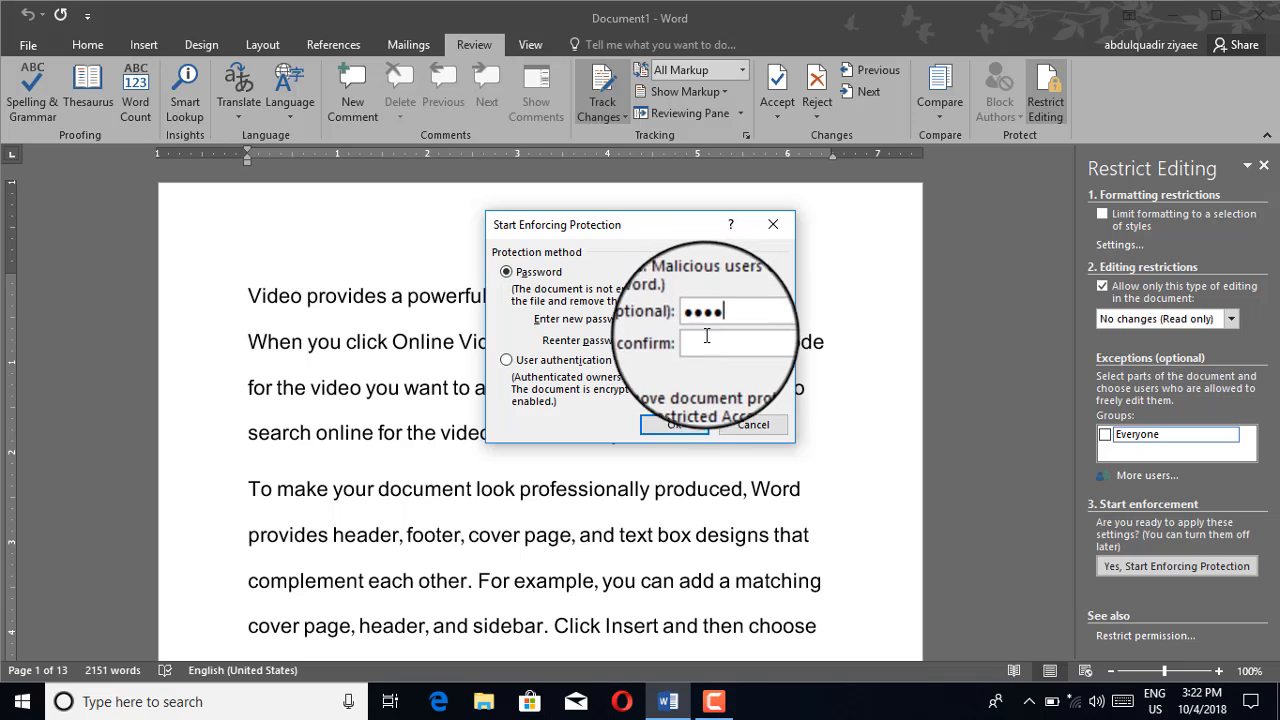
{"action": "left_click", "coordinate": [705, 339]}
{"action": "type", "text": "123"}
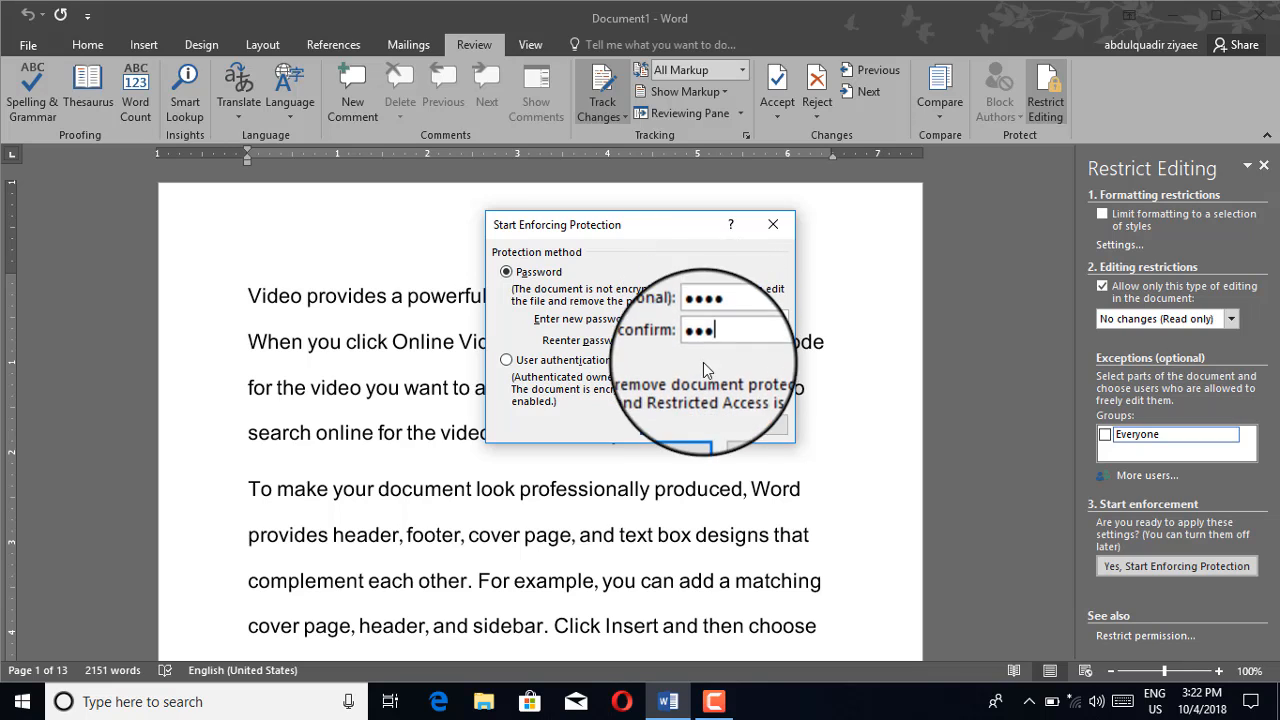
{"action": "left_click", "coordinate": [670, 424]}
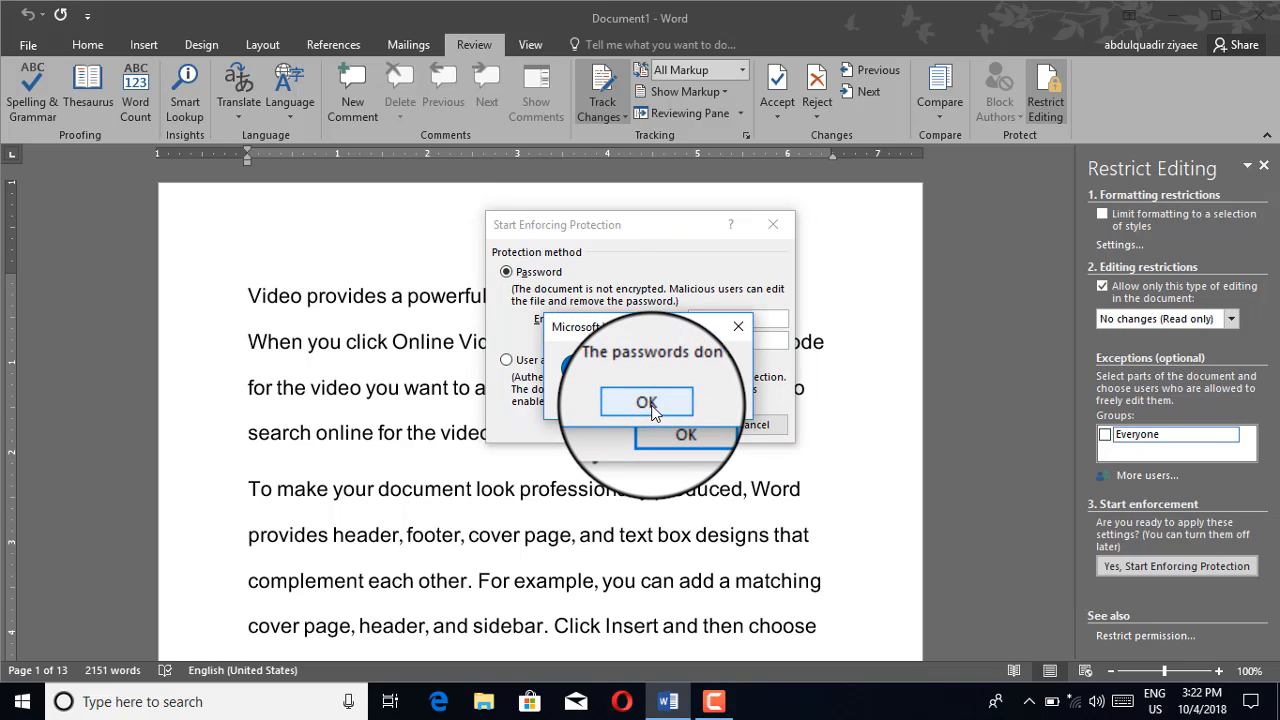
{"action": "left_click", "coordinate": [650, 403]}
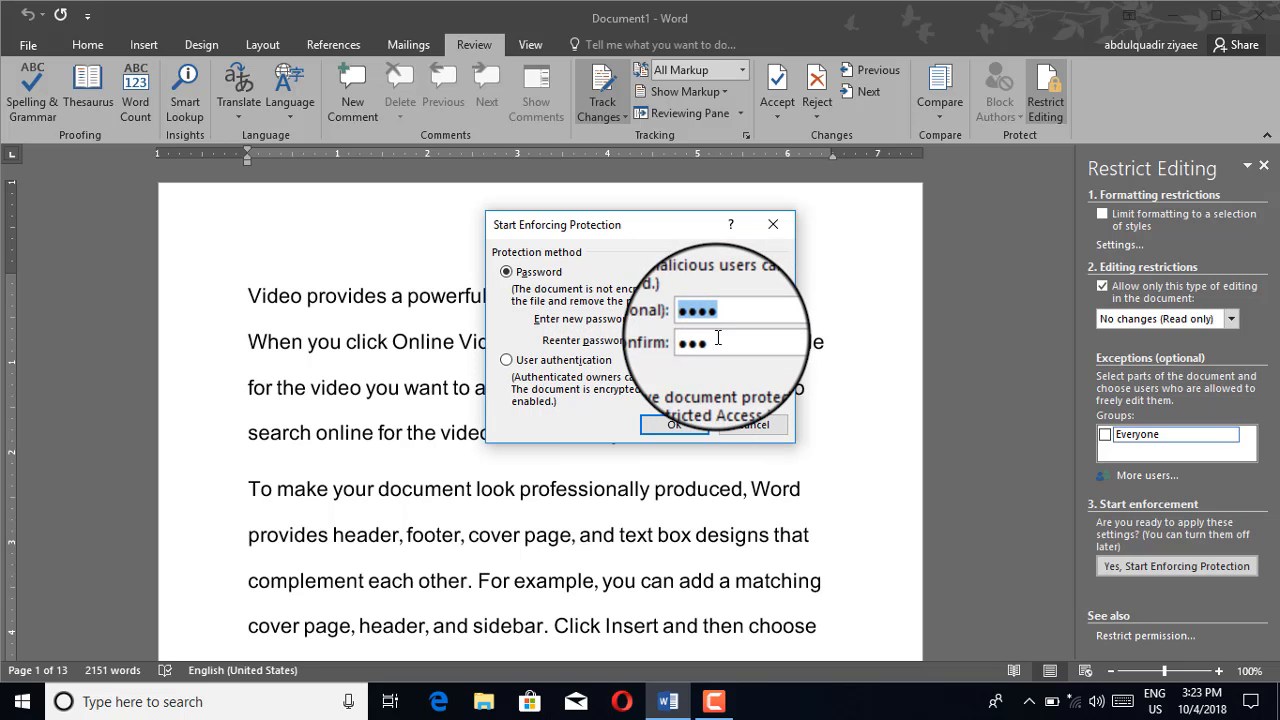
Re-enter matching passwords in both fields and confirm to enforce read-only protection
{"action": "left_click", "coordinate": [714, 342]}
{"action": "type", "text": "a"}
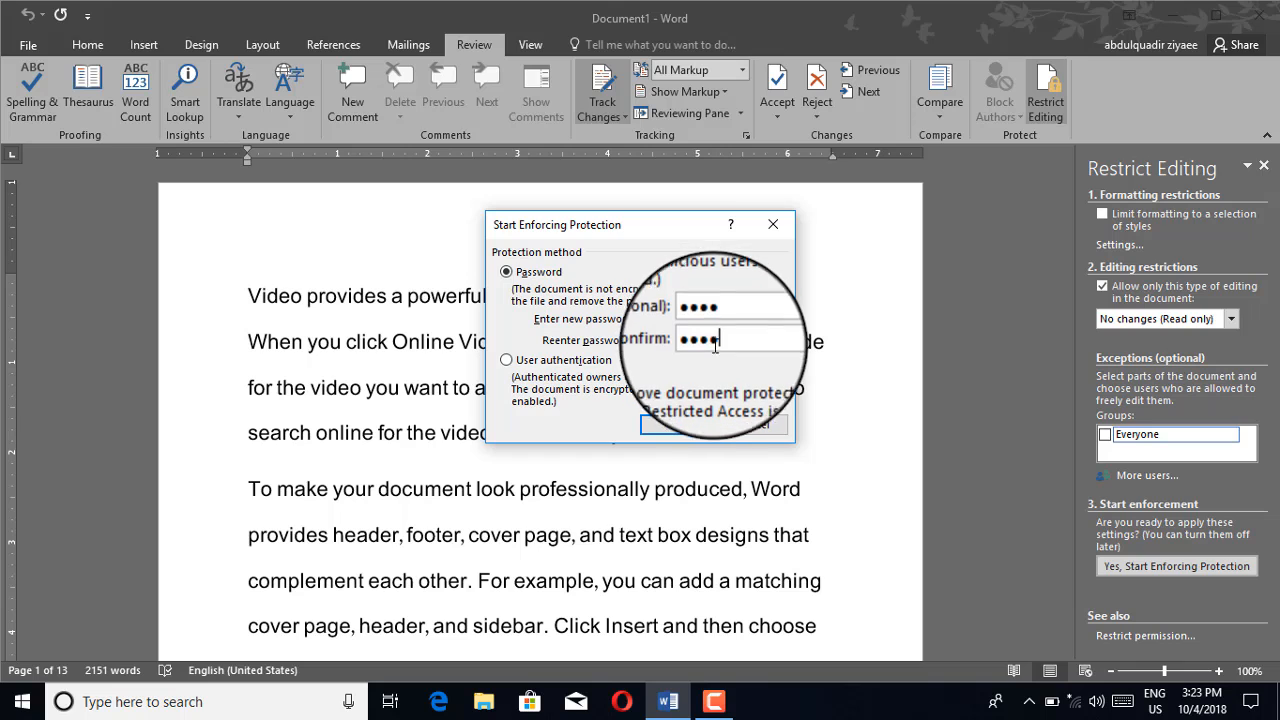
{"action": "left_click", "coordinate": [676, 426]}
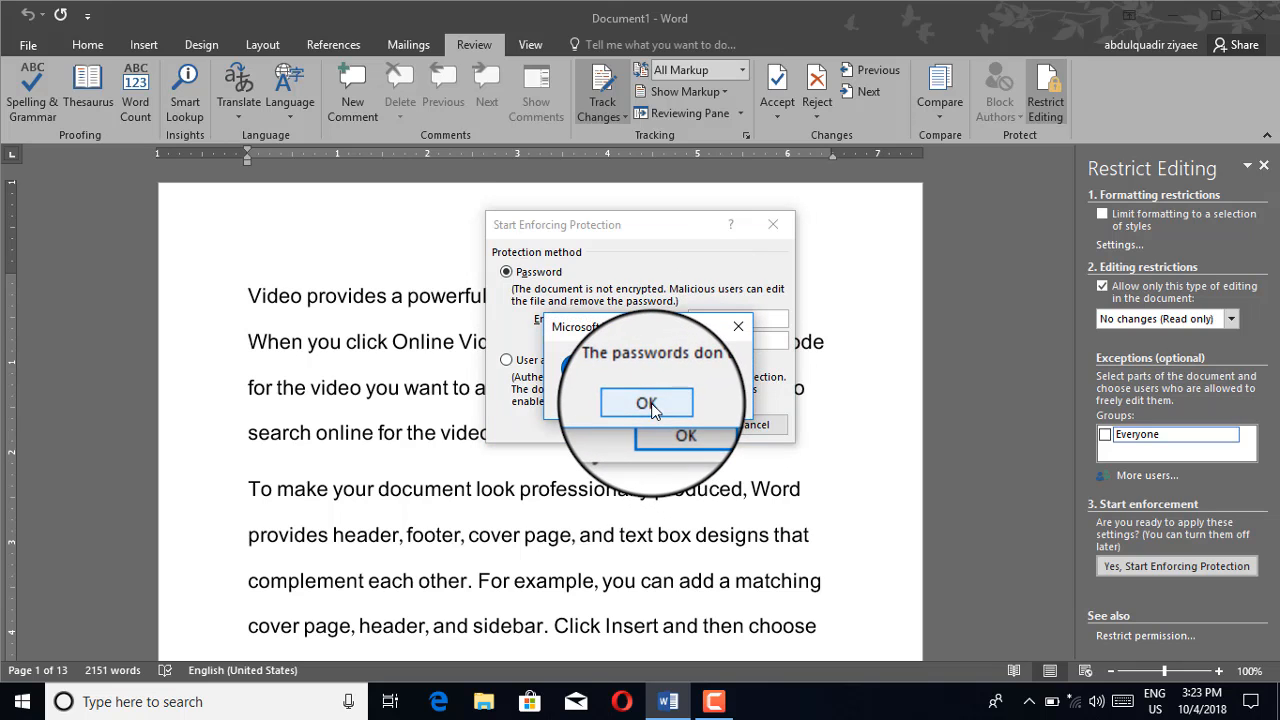
{"action": "left_click", "coordinate": [651, 404]}
{"action": "left_click_drag", "start_coordinate": [737, 316], "coordinate": [681, 316]}
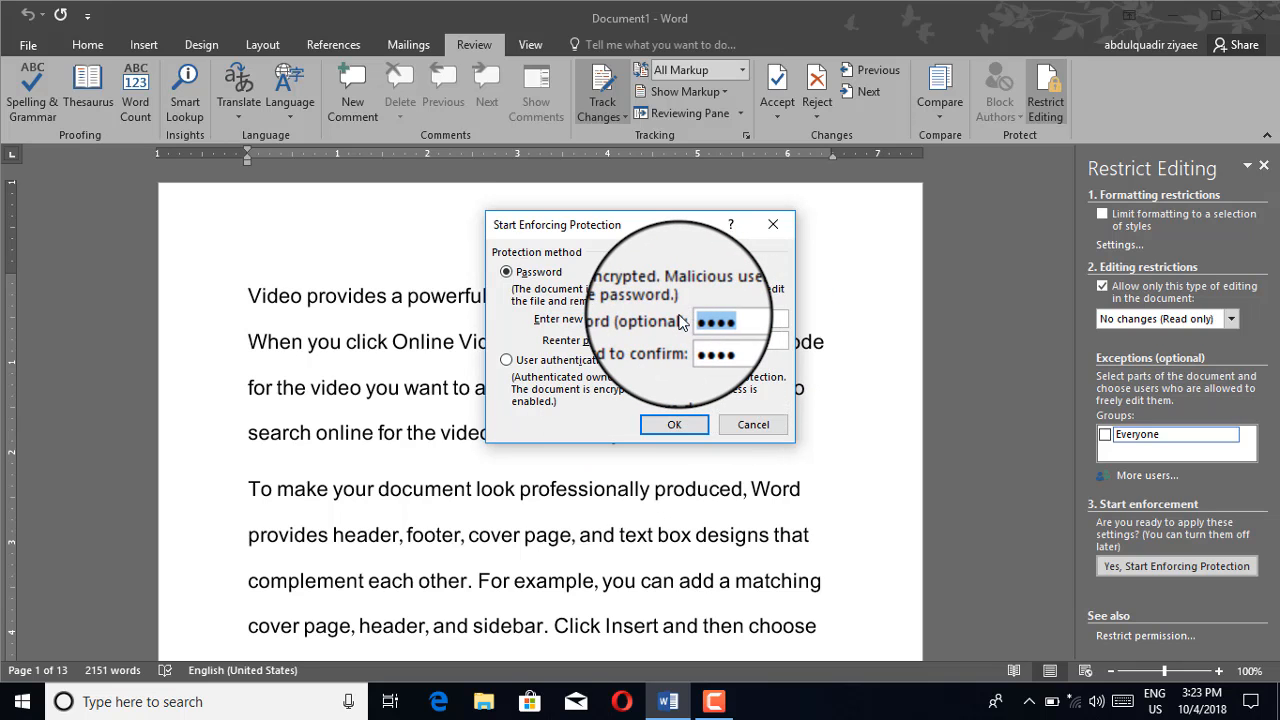
{"action": "key", "text": "BackSpace"}
{"action": "type", "text": "aa"}
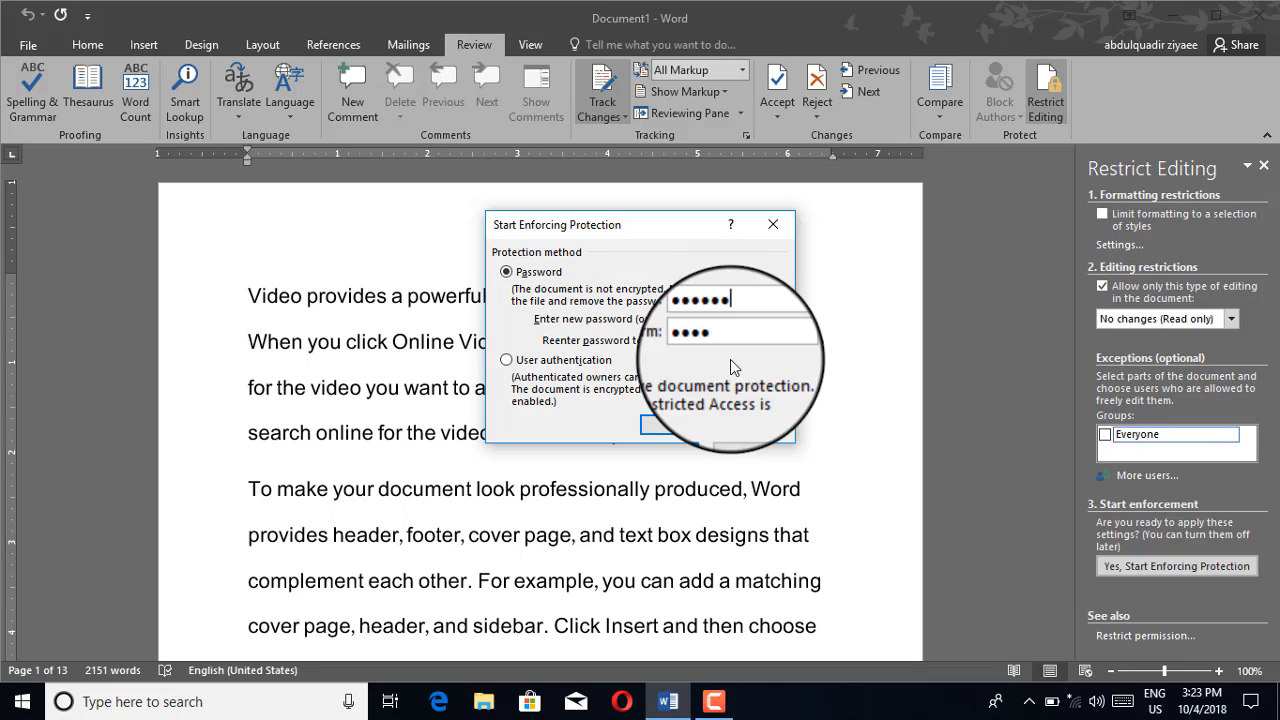
{"action": "key", "text": "Tab"}
{"action": "type", "text": "a"}
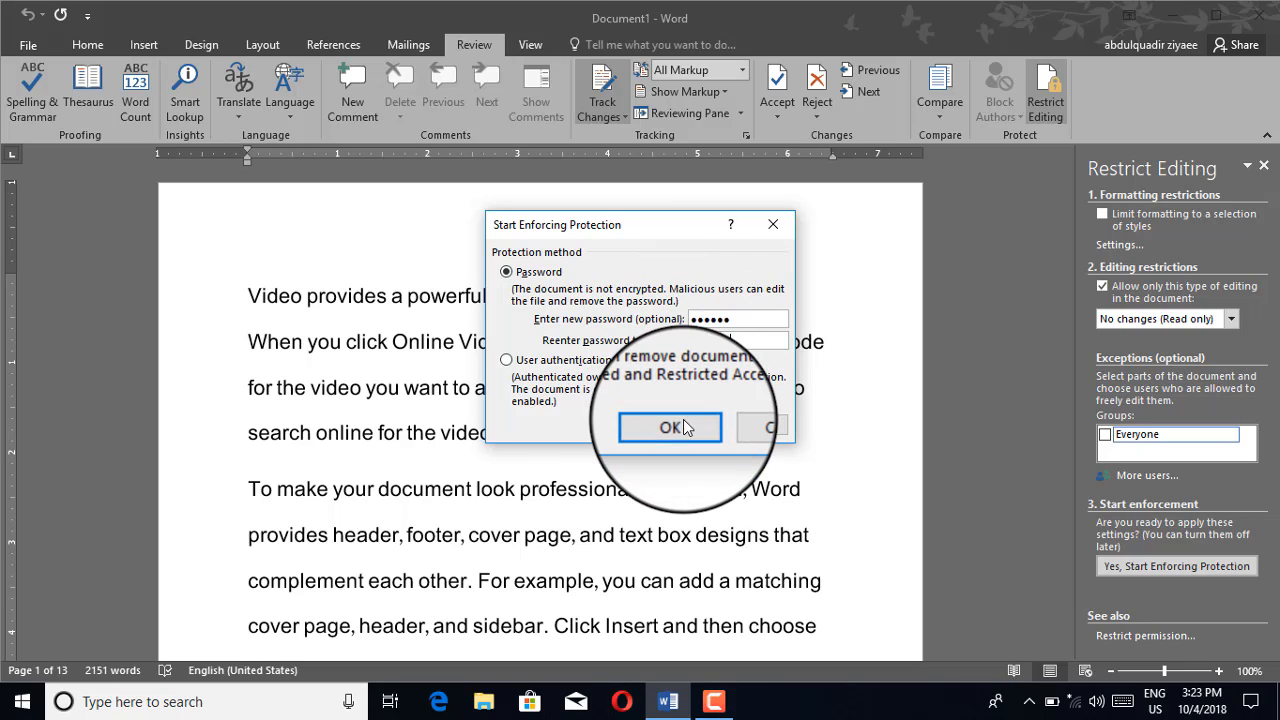
{"action": "left_click", "coordinate": [674, 424]}
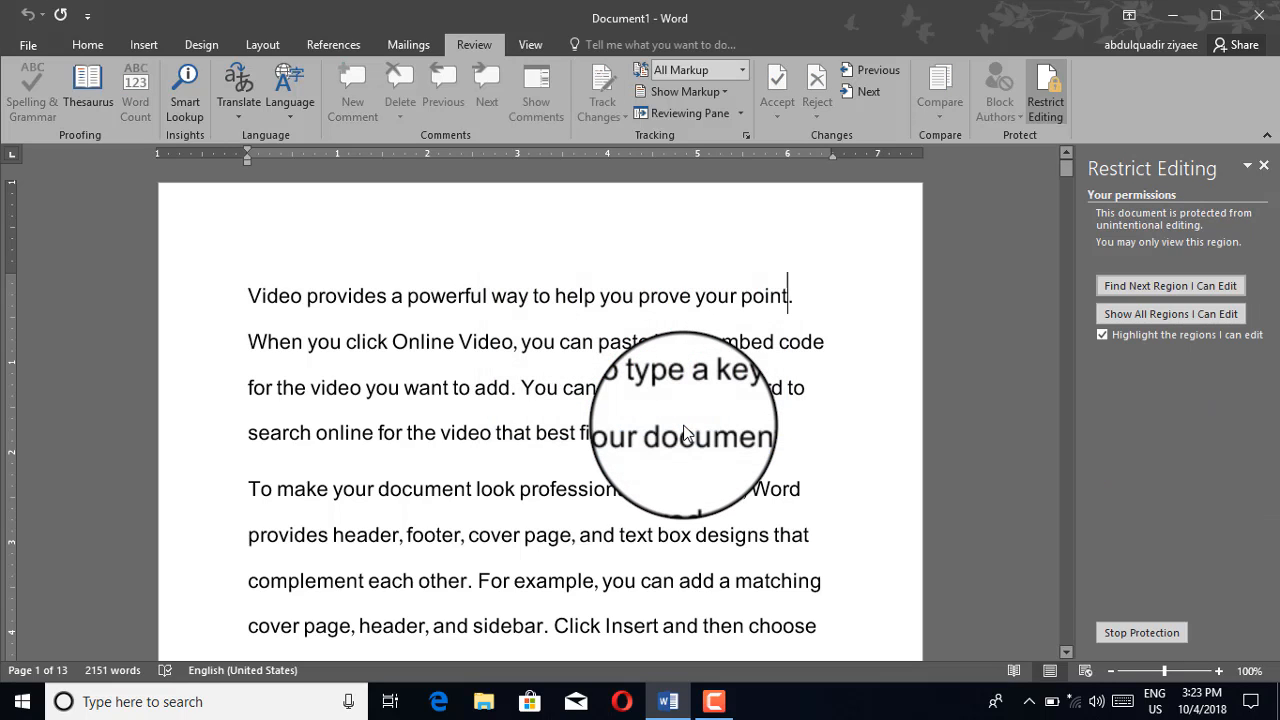
{"action": "left_click", "coordinate": [812, 298]}
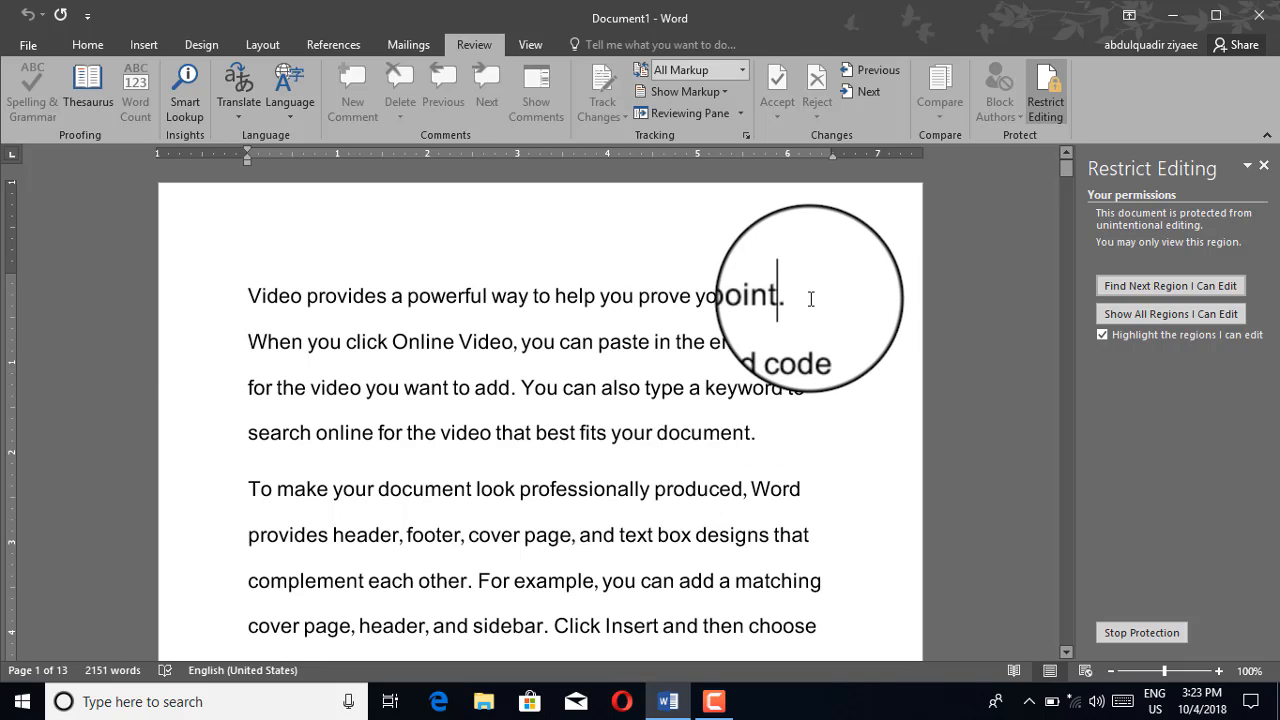
{"action": "left_click", "coordinate": [173, 298]}
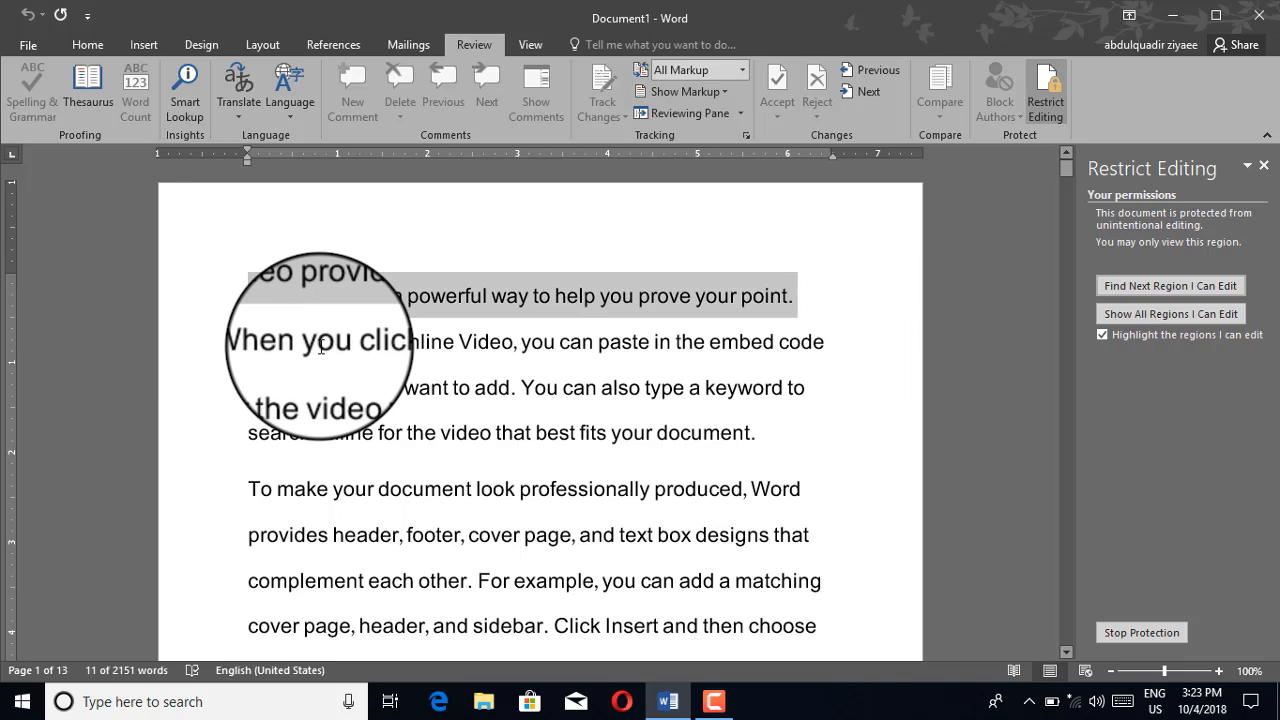
{"action": "key", "text": "Delete"}
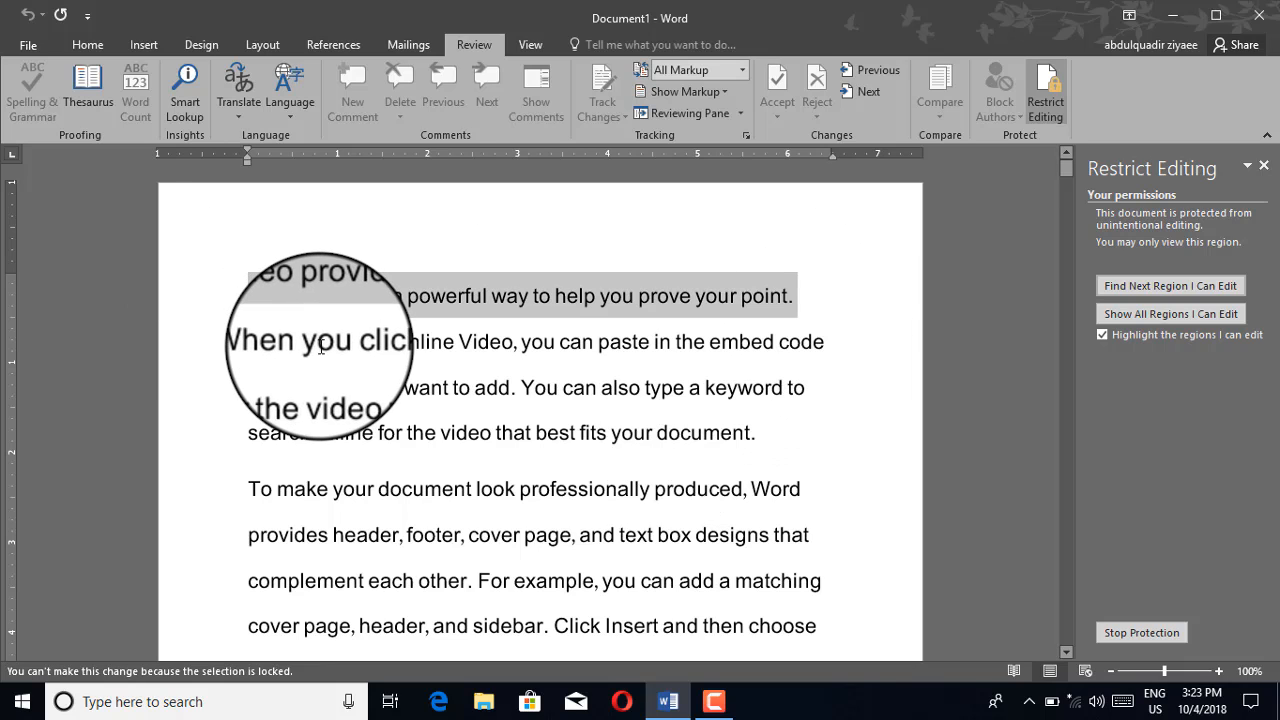
{"action": "right_click", "coordinate": [376, 299]}
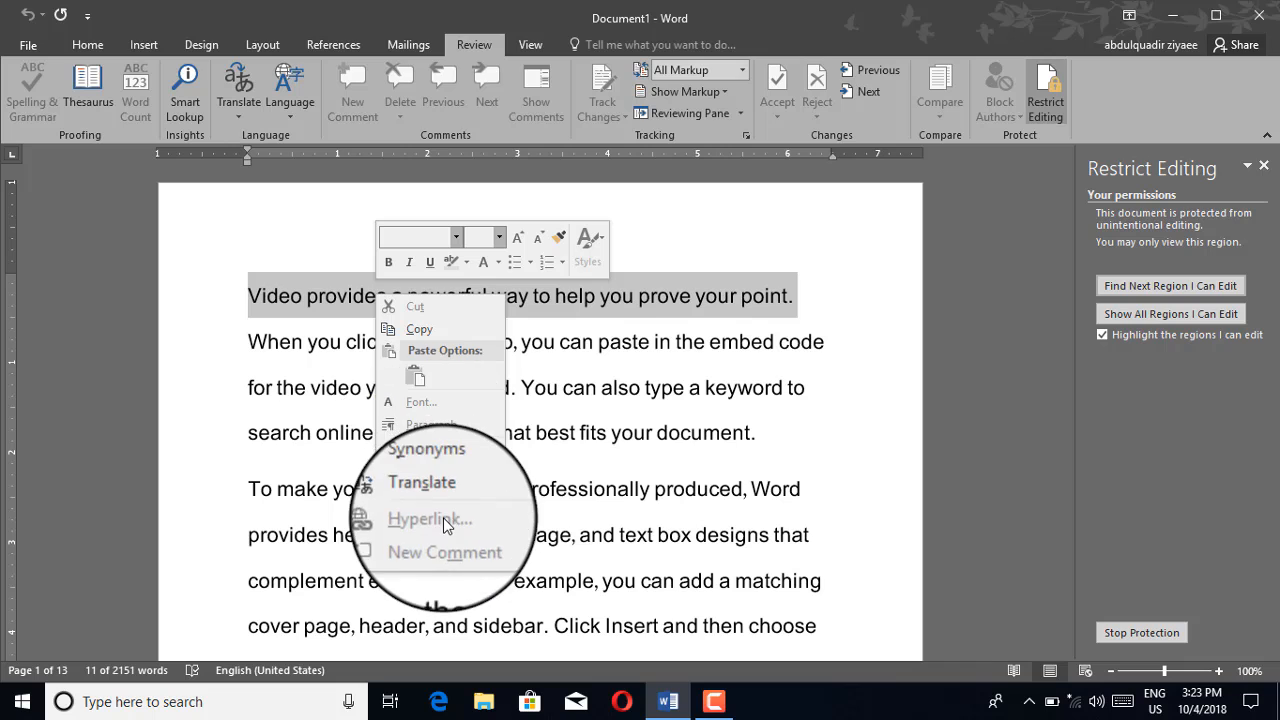
{"action": "left_click", "coordinate": [592, 408]}
{"action": "left_click", "coordinate": [594, 396]}
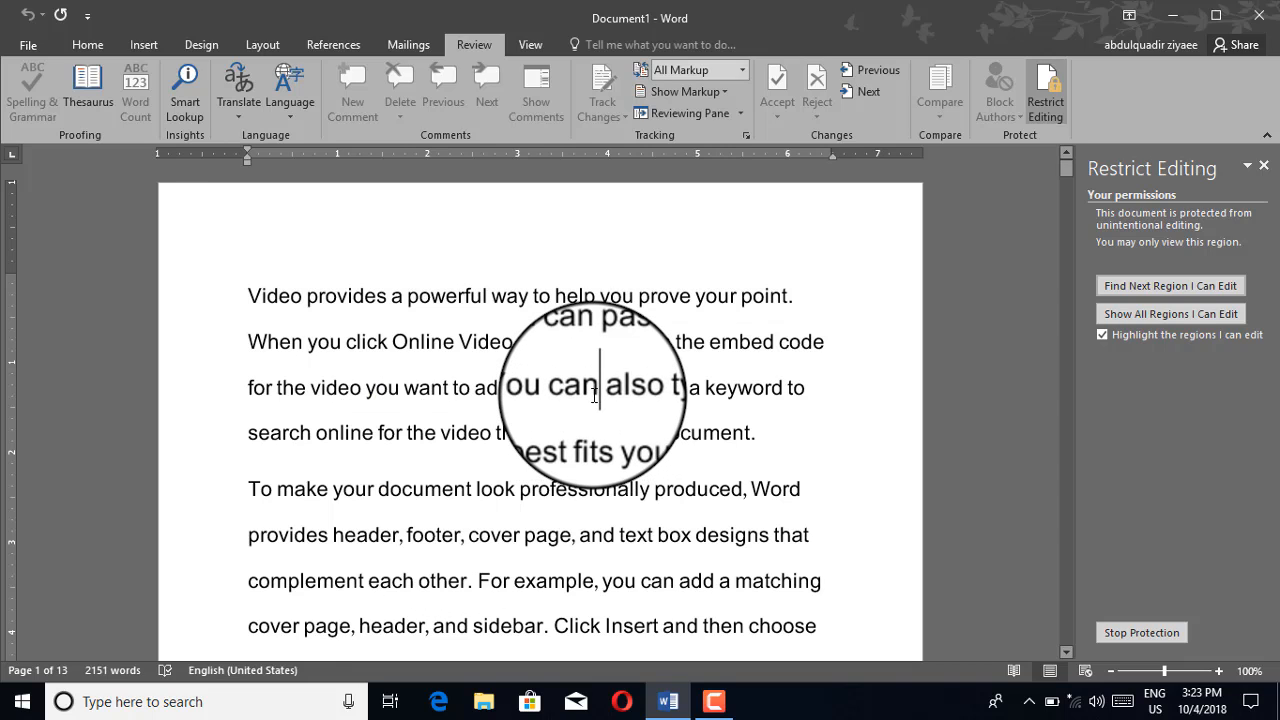
{"action": "key", "text": "BackSpace"}
{"action": "key", "text": "BackSpace"}
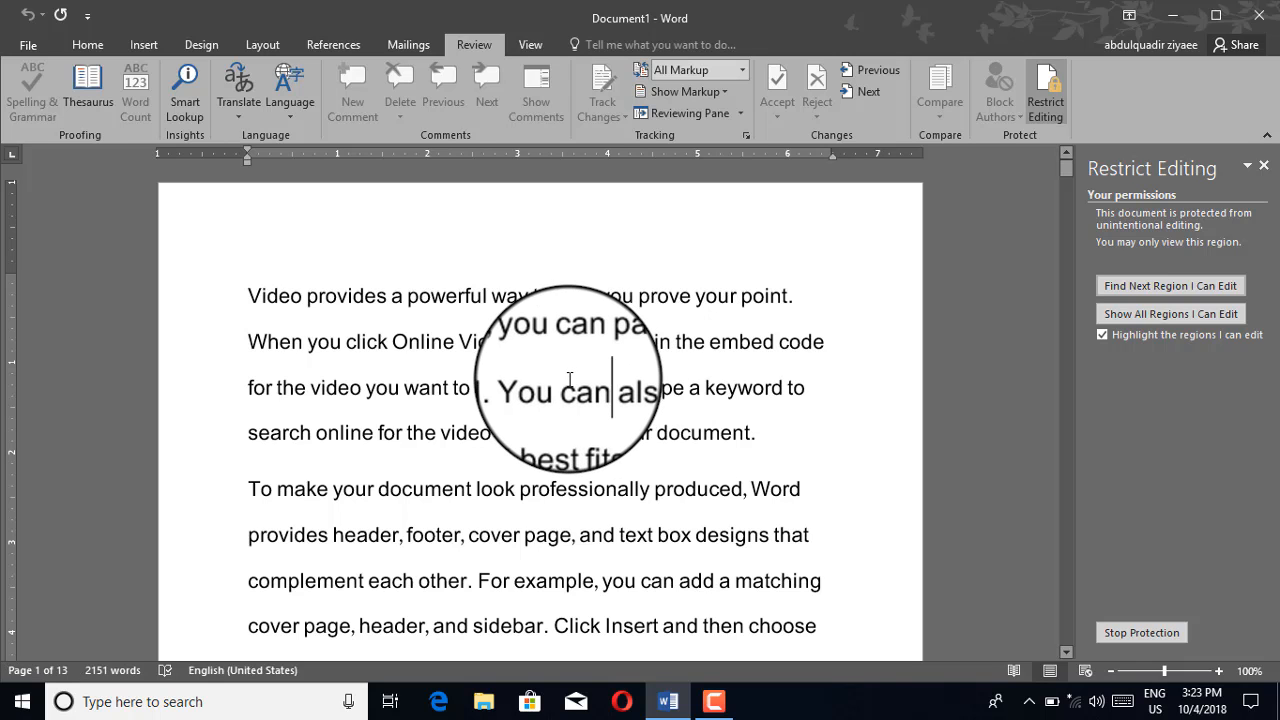
{"action": "scroll", "coordinate": [634, 400], "scroll_direction": "down", "scroll_amount": 2}
{"action": "scroll", "coordinate": [606, 457], "scroll_direction": "up", "scroll_amount": 2}
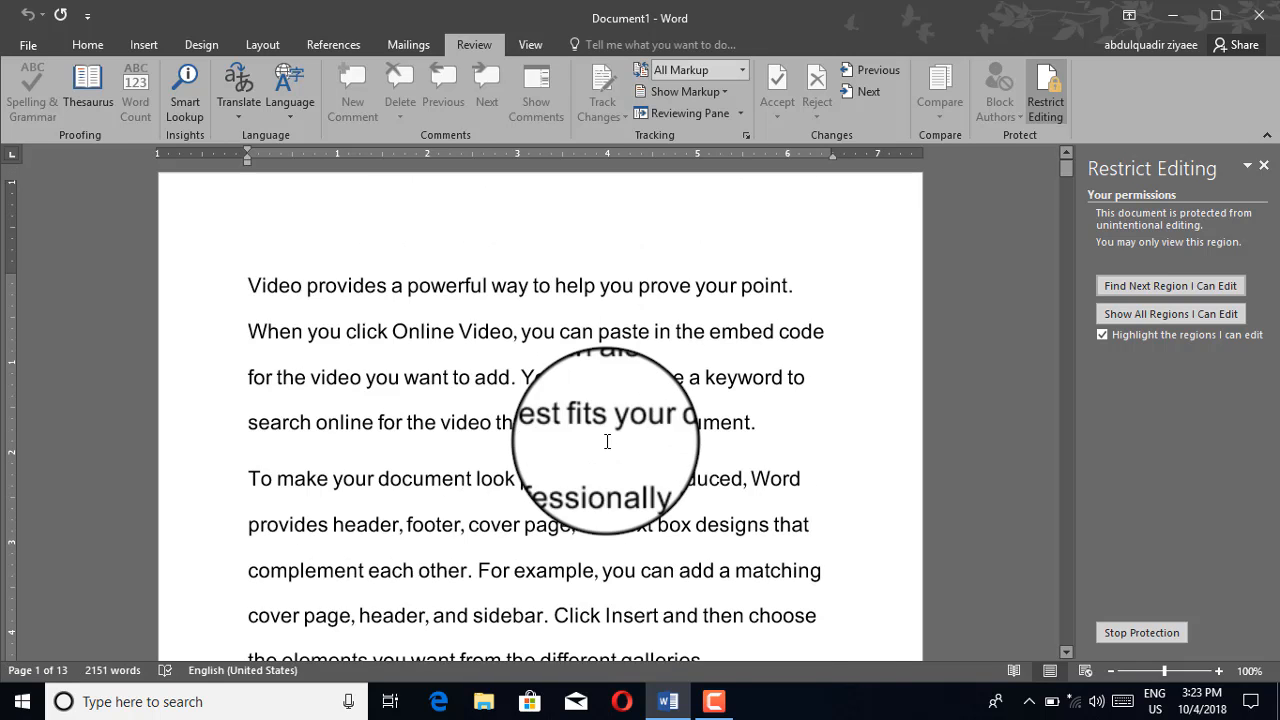
{"action": "left_click_drag", "start_coordinate": [796, 296], "coordinate": [360, 512]}
{"action": "left_click", "coordinate": [303, 262]}
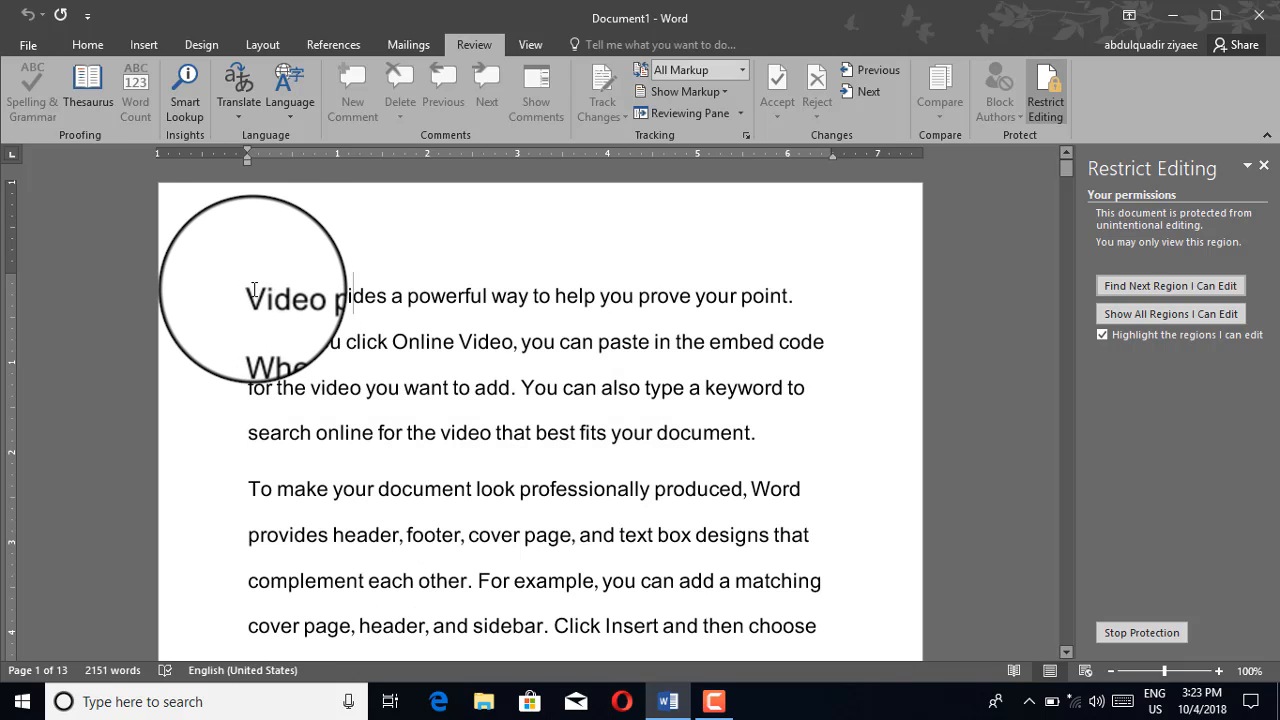
{"action": "left_click_drag", "start_coordinate": [250, 296], "coordinate": [692, 532]}
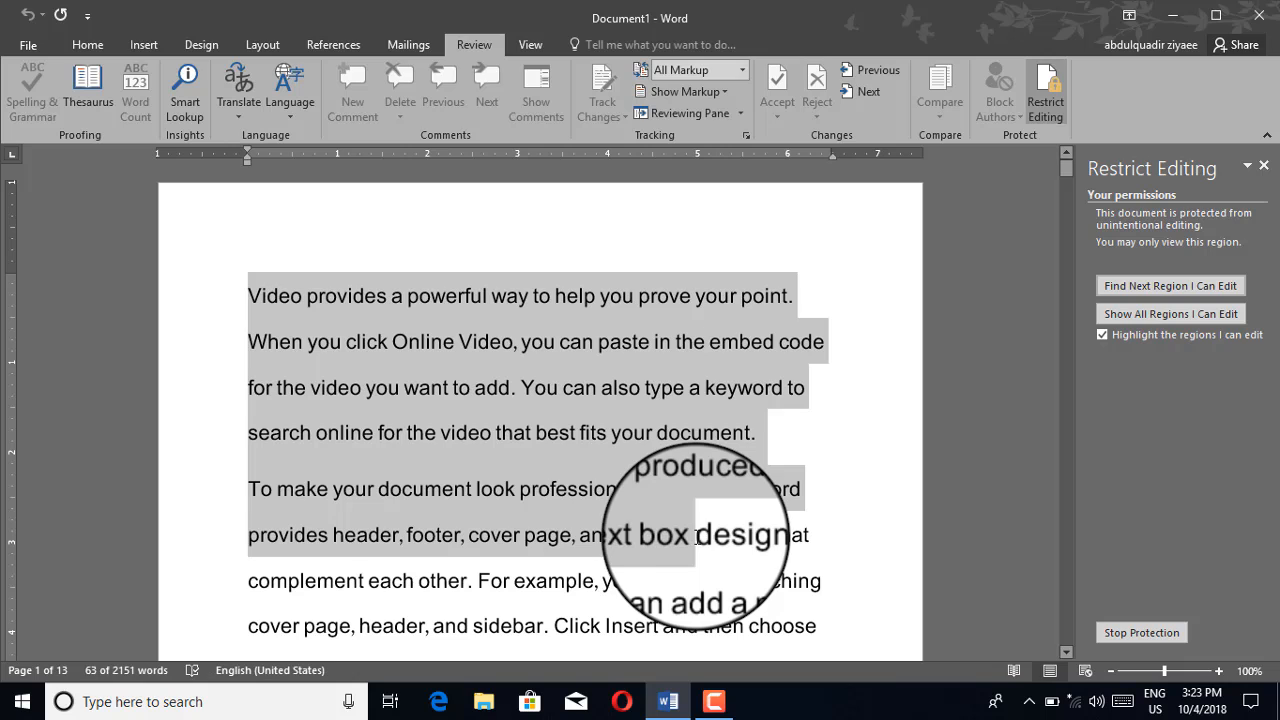
{"action": "left_click", "coordinate": [805, 369]}
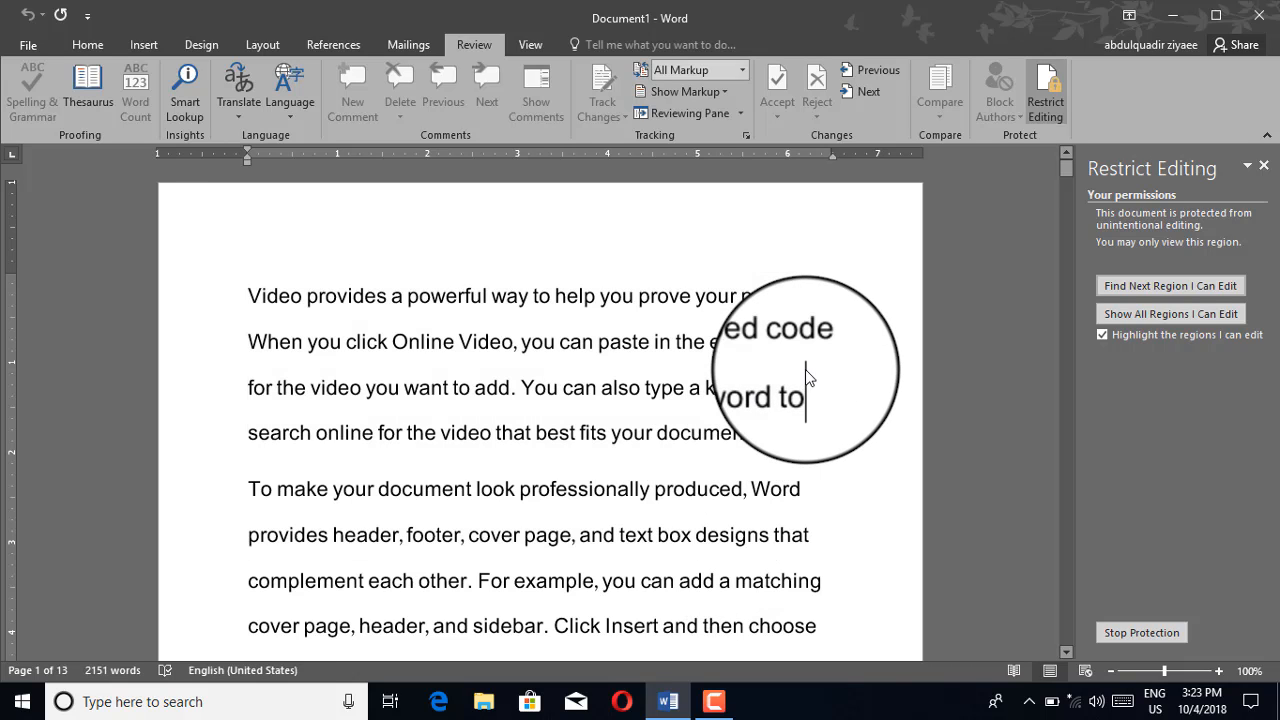
Stop protection with the password and delete the document's first sentence
{"action": "left_click", "coordinate": [1121, 637]}
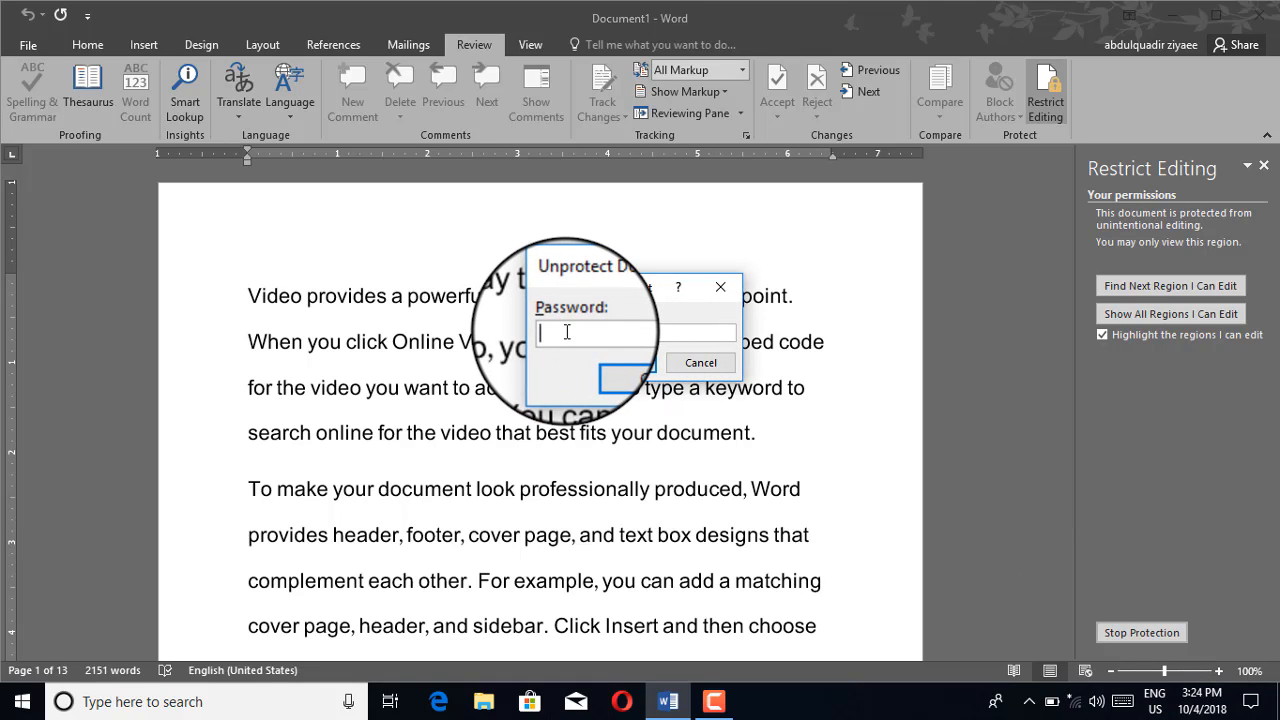
{"action": "left_click", "coordinate": [609, 368]}
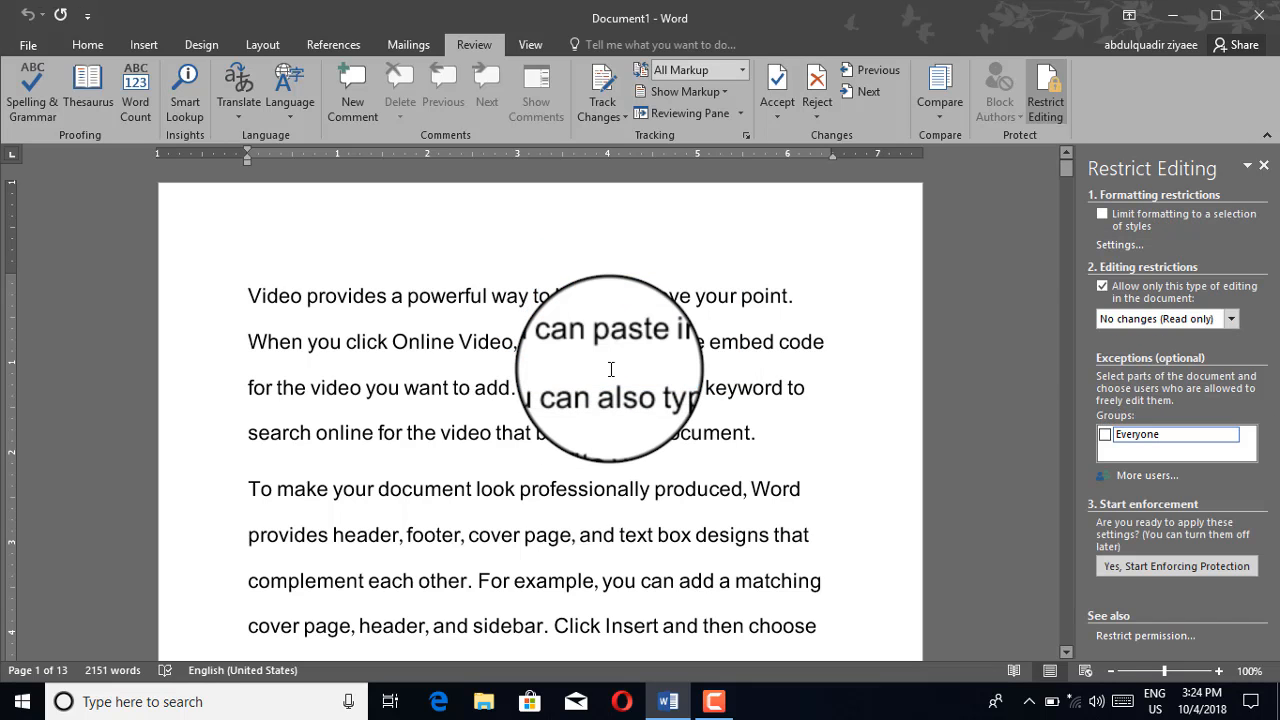
{"action": "left_click_drag", "start_coordinate": [800, 297], "coordinate": [234, 304]}
{"action": "key", "text": "Delete"}
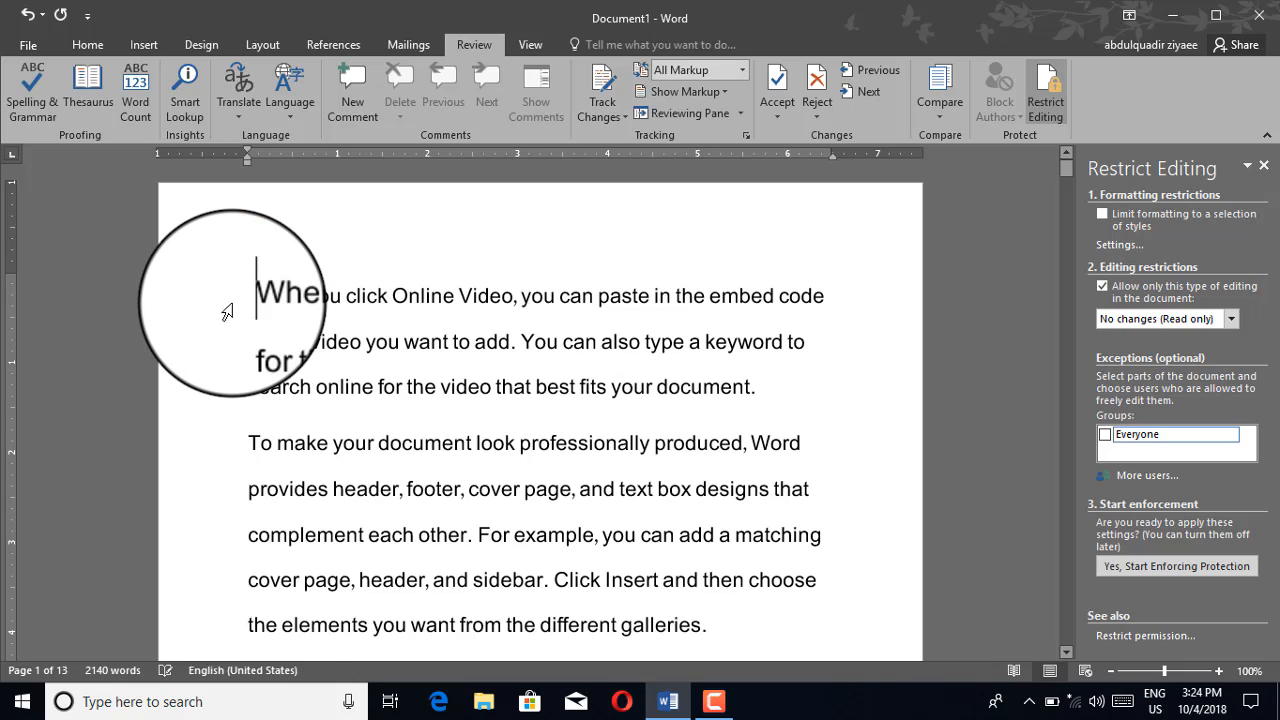
Cut the phrase 'When you click Online Video, you can paste in' from the first paragraph
{"action": "left_click_drag", "start_coordinate": [245, 296], "coordinate": [680, 296]}
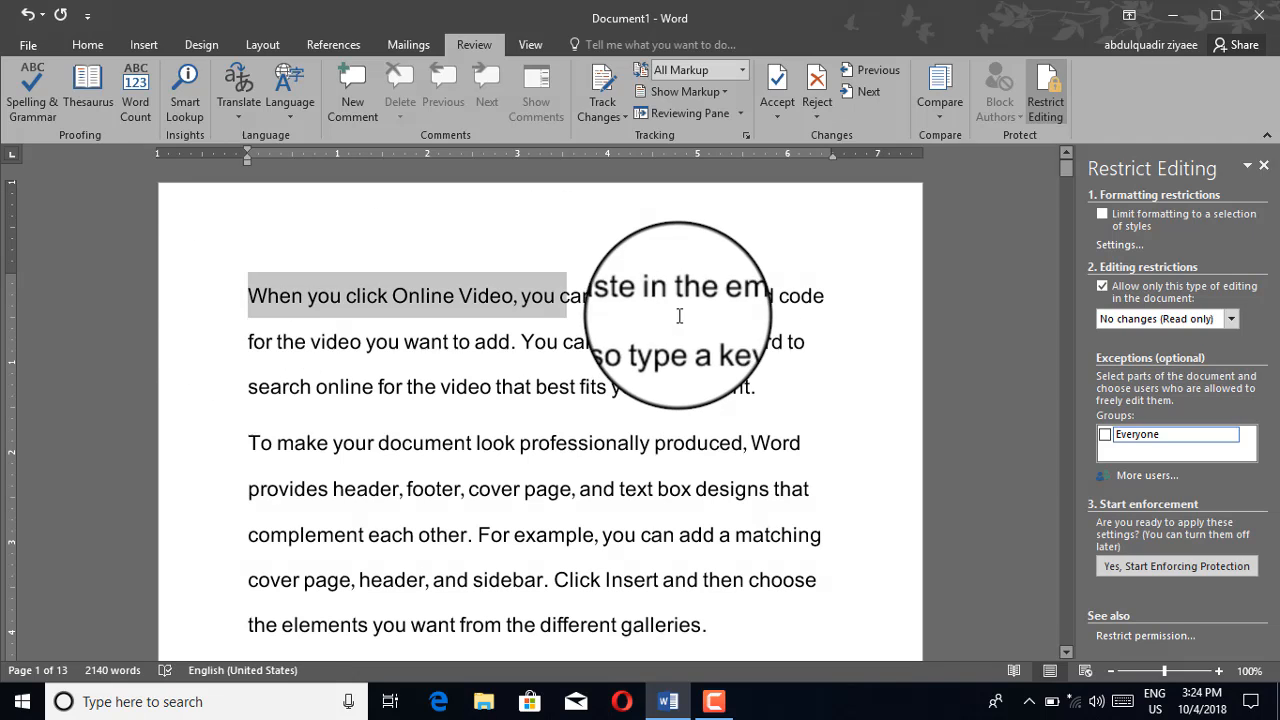
{"action": "right_click", "coordinate": [514, 309]}
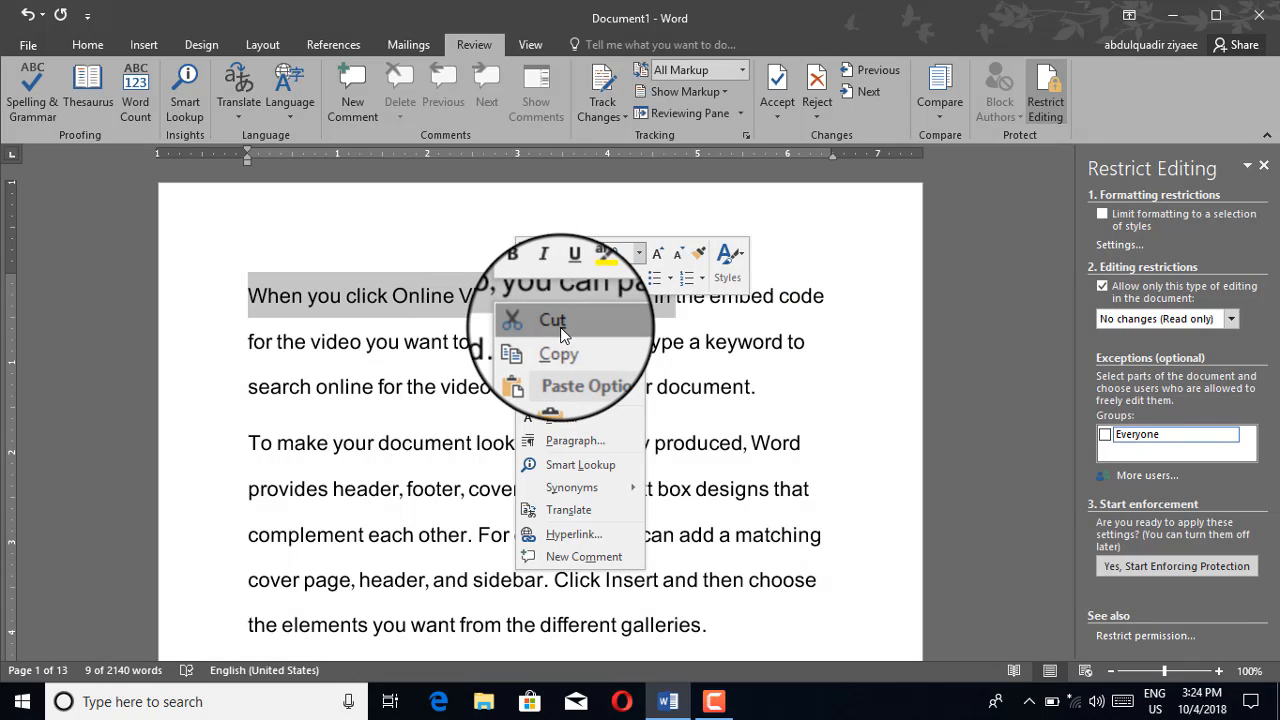
{"action": "left_click", "coordinate": [560, 327]}
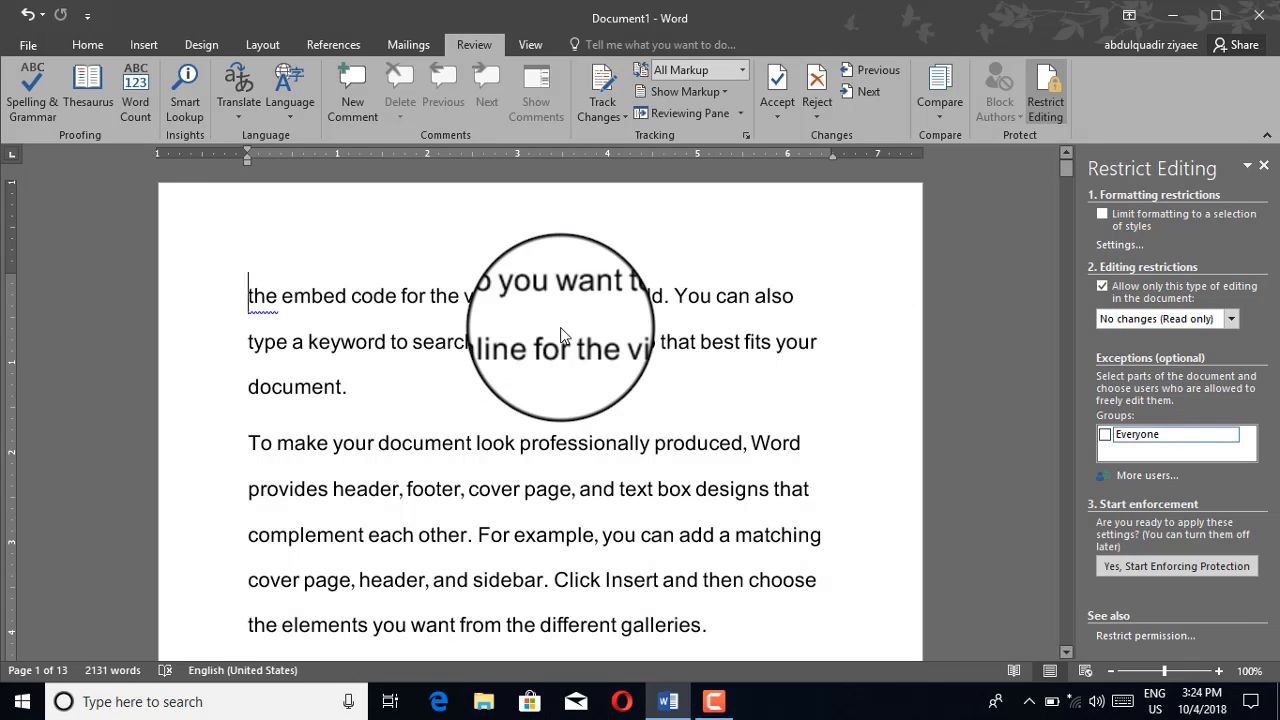